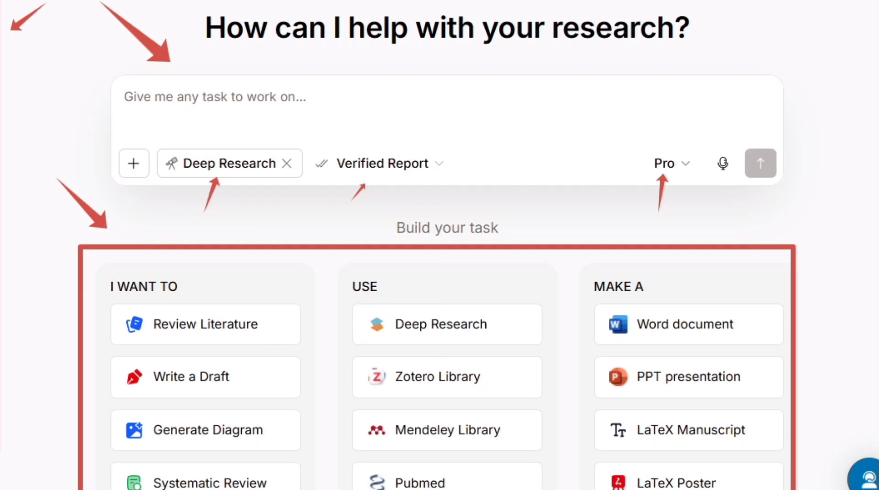
Start the task prompt with the Review Literature template
{"action": "left_click_drag", "start_coordinate": [97, 288], "coordinate": [202, 293]}
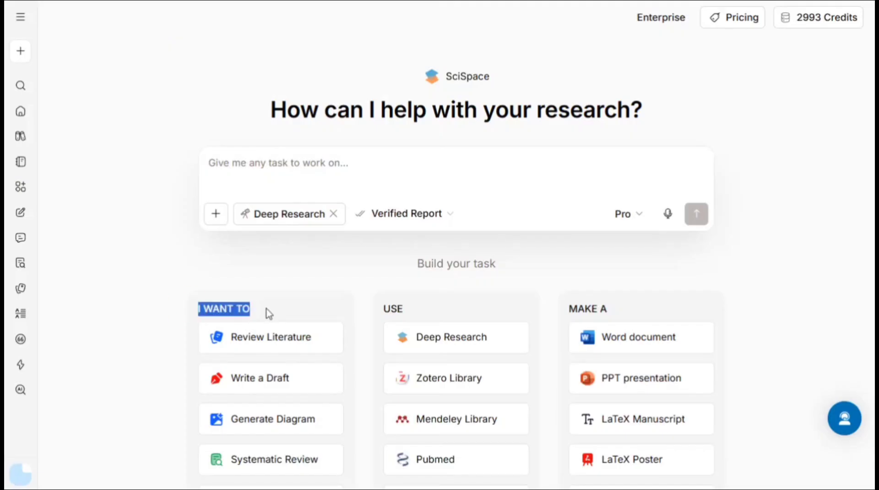
{"action": "left_click_drag", "start_coordinate": [378, 314], "coordinate": [444, 307]}
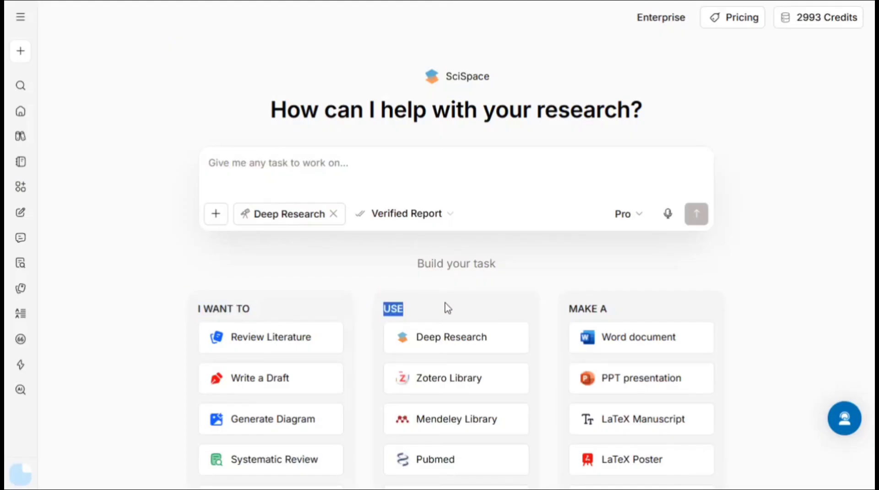
{"action": "left_click_drag", "start_coordinate": [567, 313], "coordinate": [620, 309]}
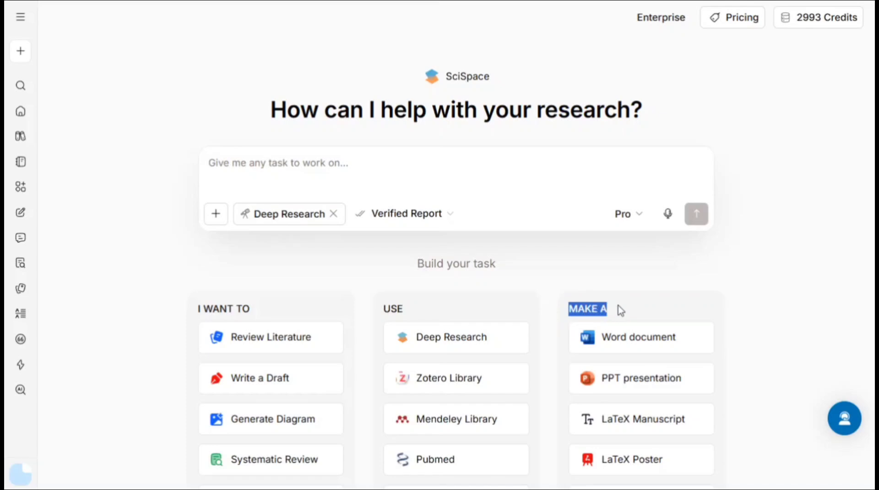
{"action": "left_click", "coordinate": [259, 344]}
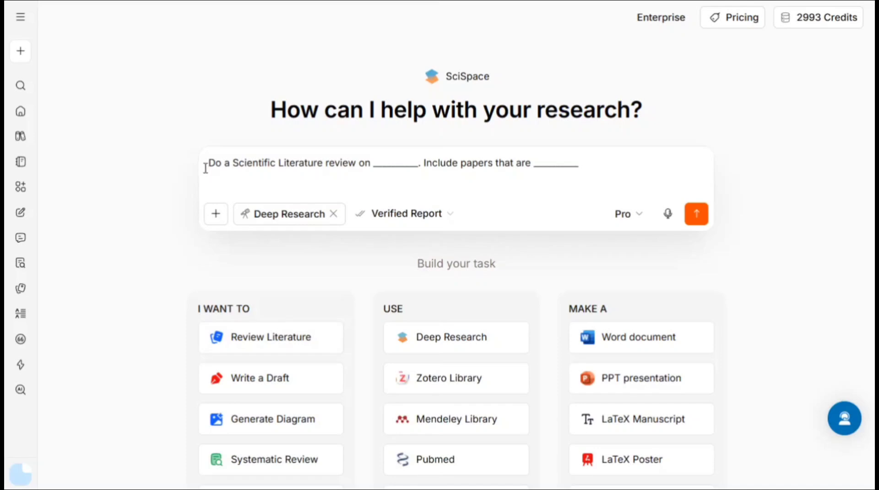
{"action": "left_click_drag", "start_coordinate": [205, 166], "coordinate": [419, 161]}
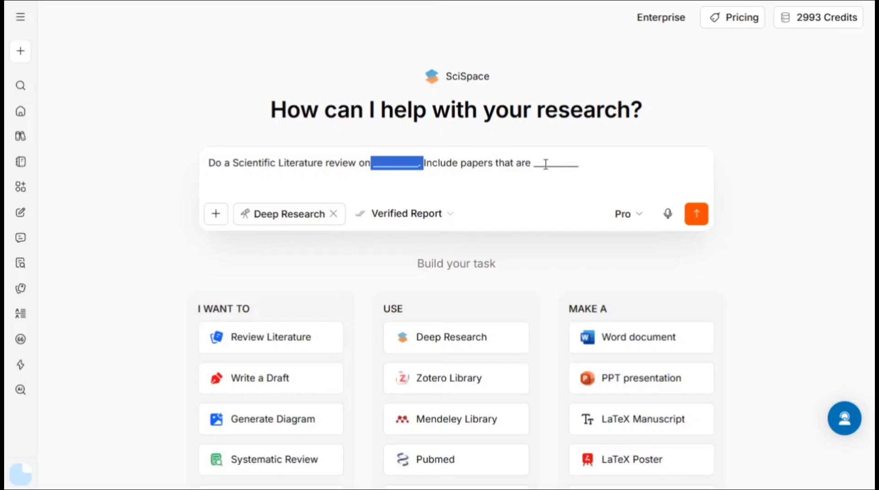
Add Google Scholar and PubMed as research sources in the literature review prompt
{"action": "scroll", "coordinate": [437, 350], "scroll_direction": "down", "scroll_amount": 2}
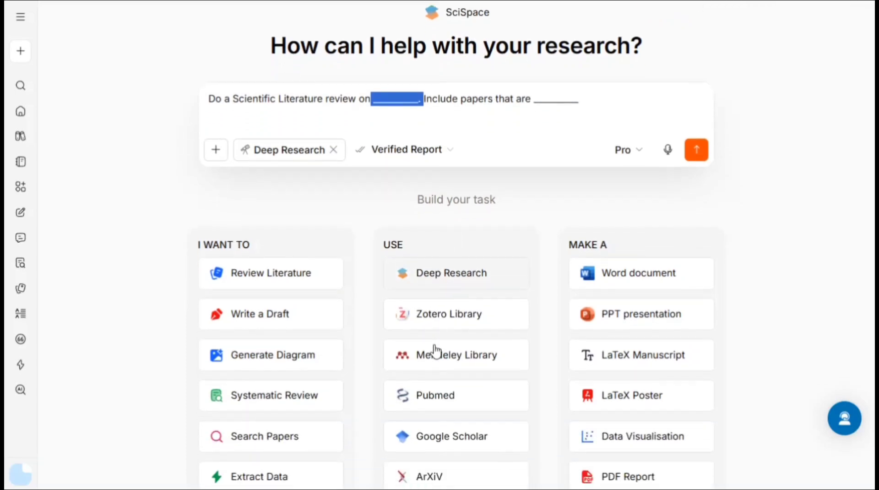
{"action": "left_click", "coordinate": [449, 410]}
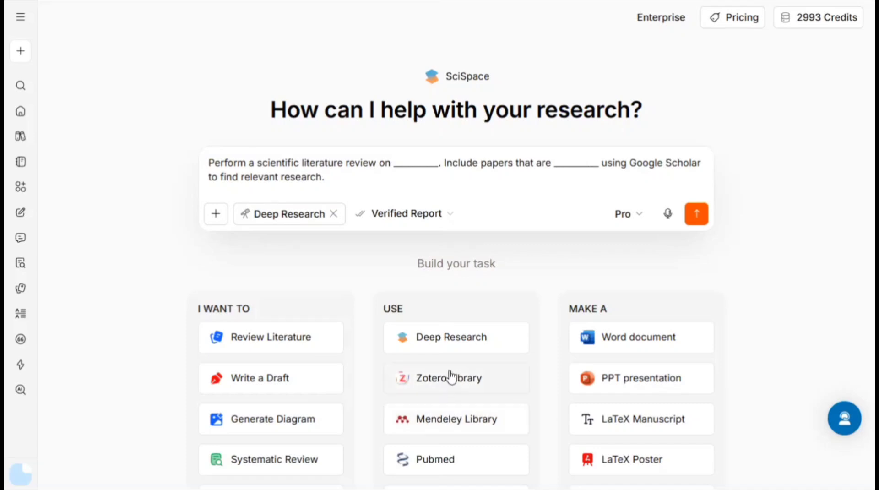
{"action": "scroll", "coordinate": [451, 377], "scroll_direction": "down", "scroll_amount": 2}
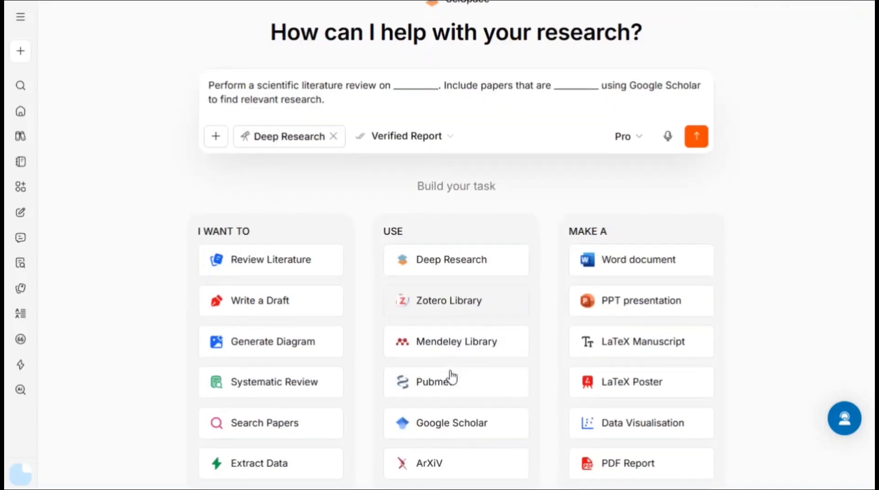
{"action": "left_click", "coordinate": [451, 377]}
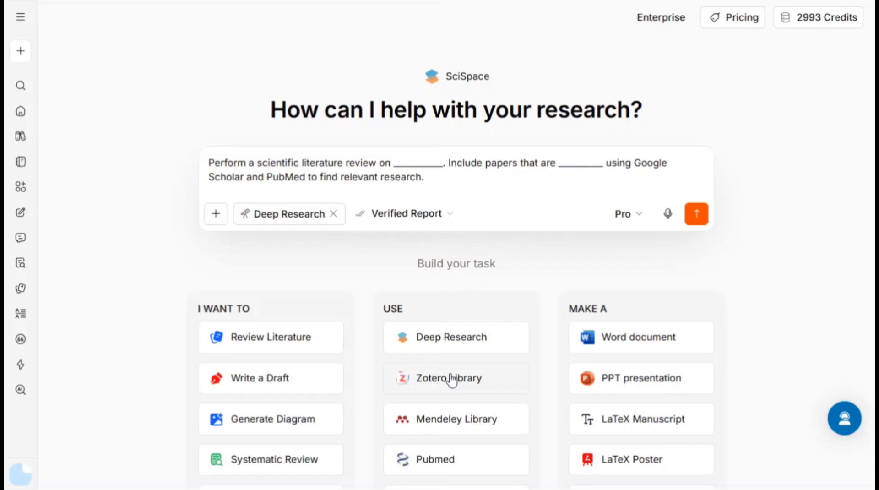
{"action": "scroll", "coordinate": [452, 380], "scroll_direction": "down", "scroll_amount": 2}
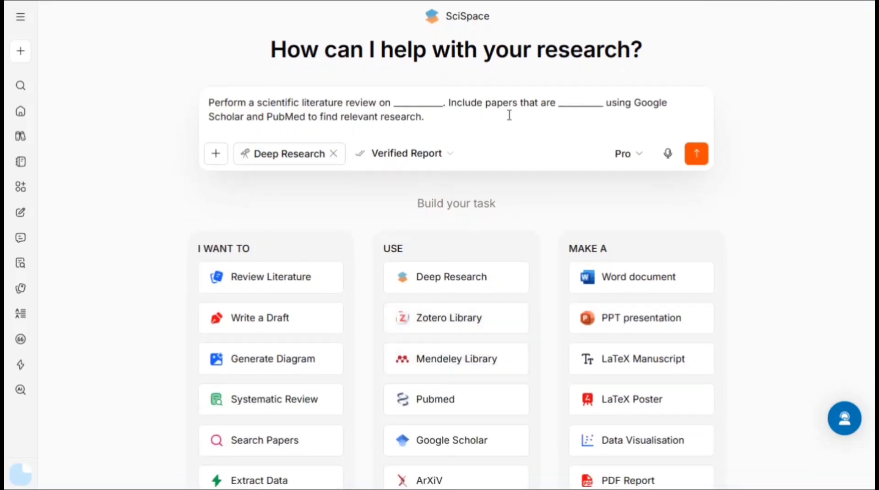
{"action": "left_click_drag", "start_coordinate": [448, 102], "coordinate": [568, 101]}
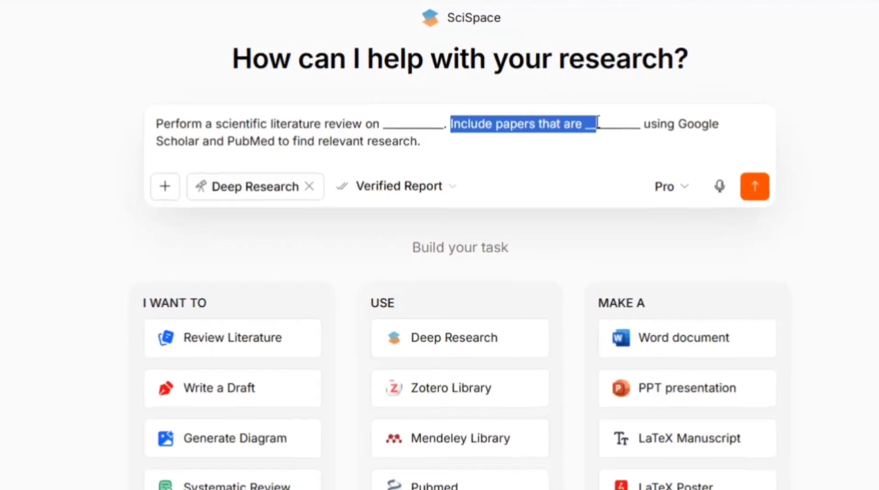
{"action": "left_click", "coordinate": [601, 125]}
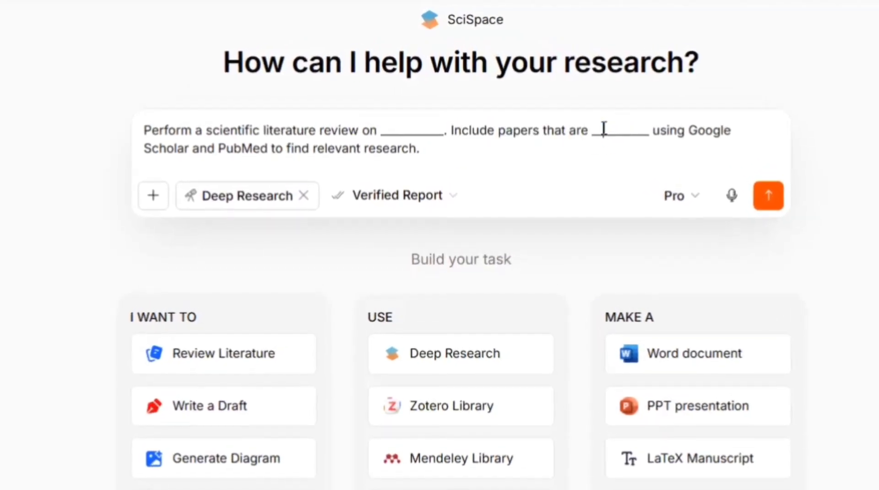
{"action": "left_click_drag", "start_coordinate": [596, 131], "coordinate": [655, 132]}
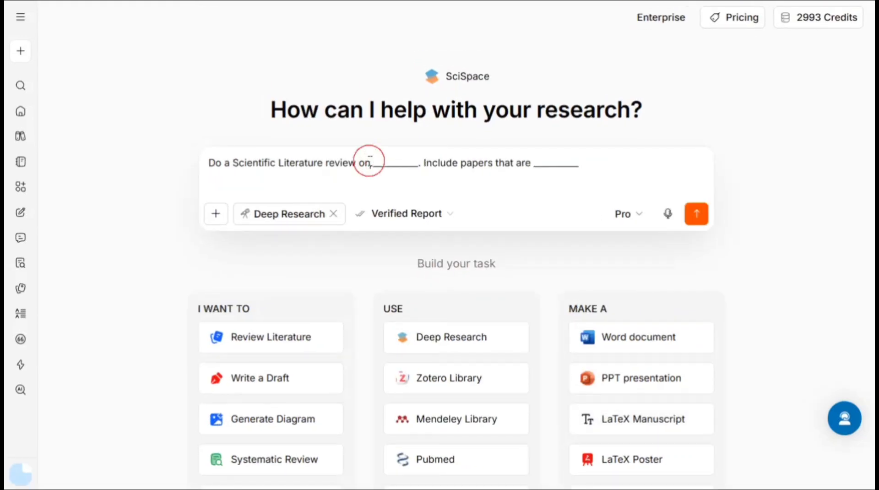
Extend the basic literature review prompt to find relevant research using Google Scholar and PubMed
{"action": "left_click_drag", "start_coordinate": [369, 160], "coordinate": [419, 160]}
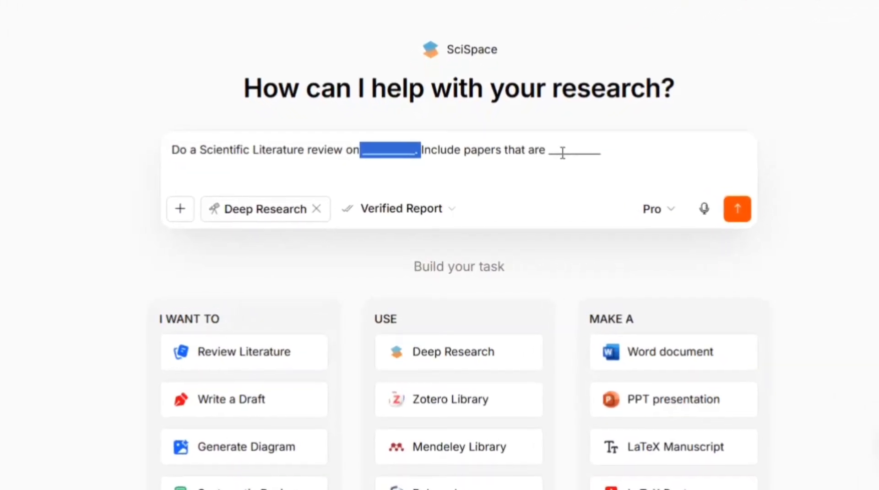
{"action": "scroll", "coordinate": [433, 369], "scroll_direction": "down", "scroll_amount": 3}
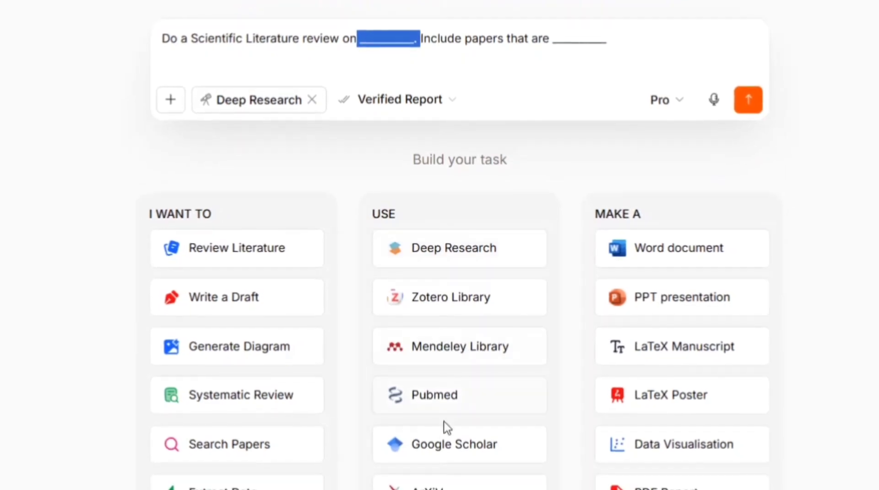
{"action": "left_click", "coordinate": [448, 444]}
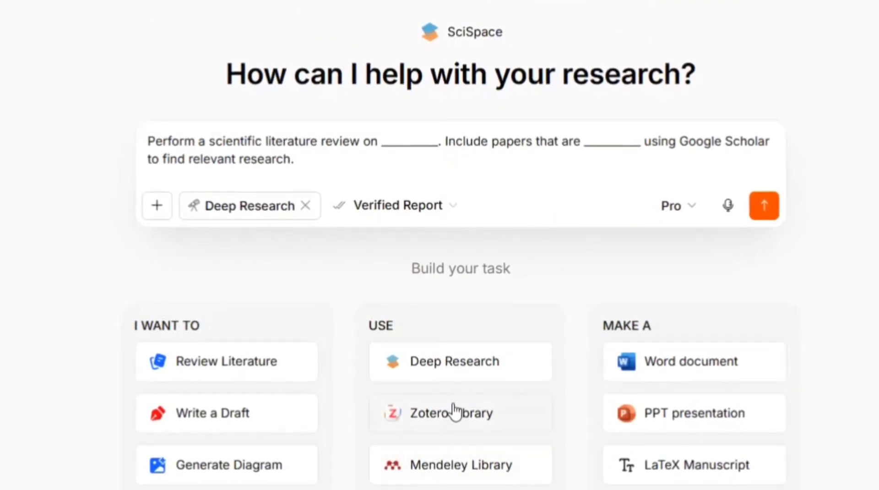
{"action": "scroll", "coordinate": [453, 413], "scroll_direction": "down", "scroll_amount": 3}
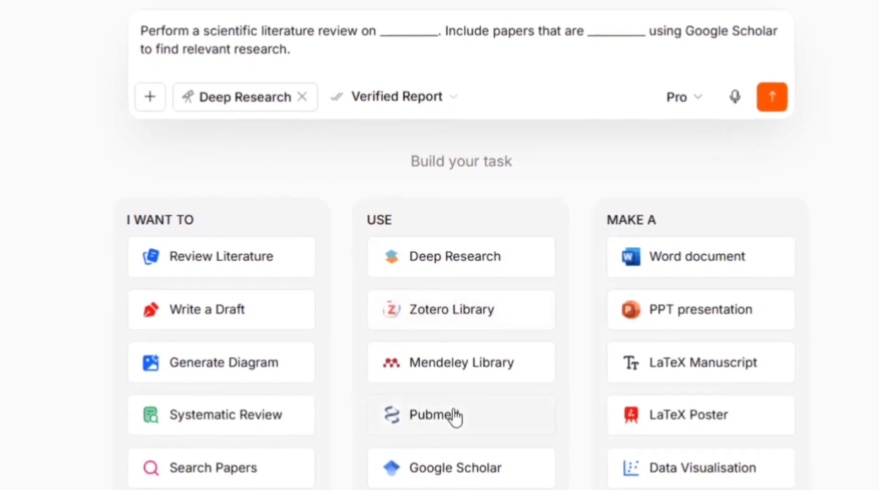
{"action": "left_click", "coordinate": [453, 417]}
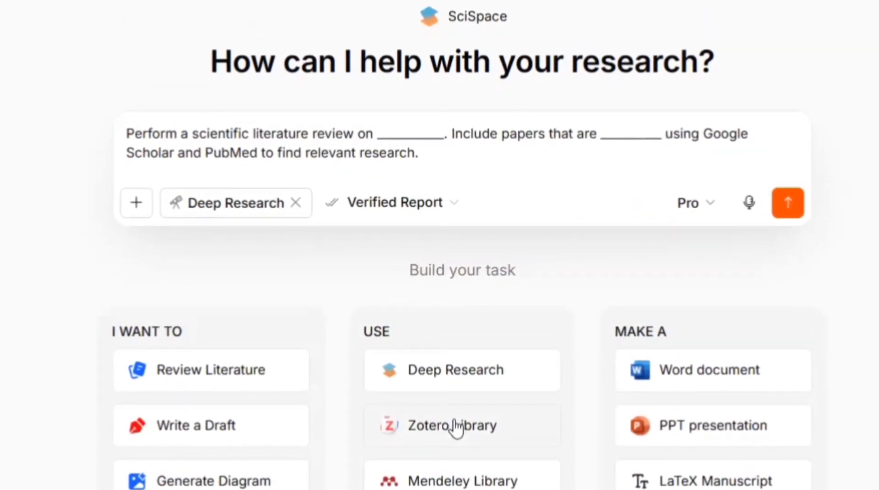
{"action": "scroll", "coordinate": [457, 428], "scroll_direction": "down", "scroll_amount": 2}
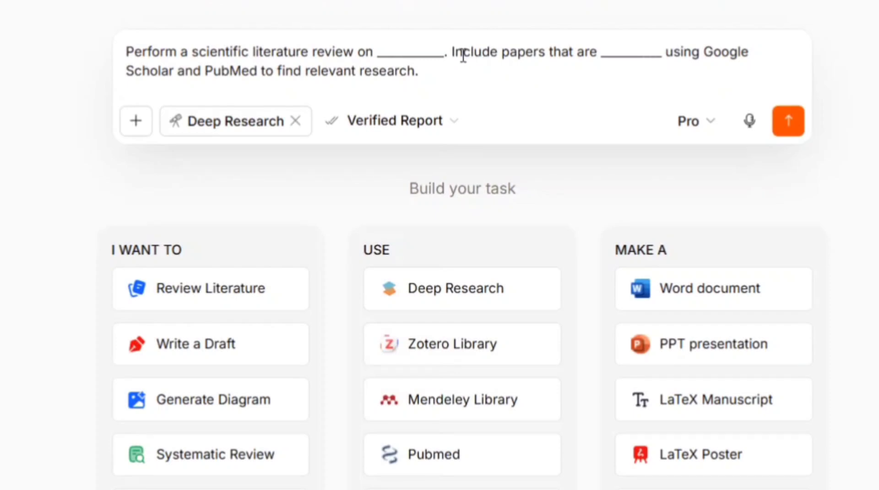
{"action": "left_click_drag", "start_coordinate": [451, 51], "coordinate": [614, 49]}
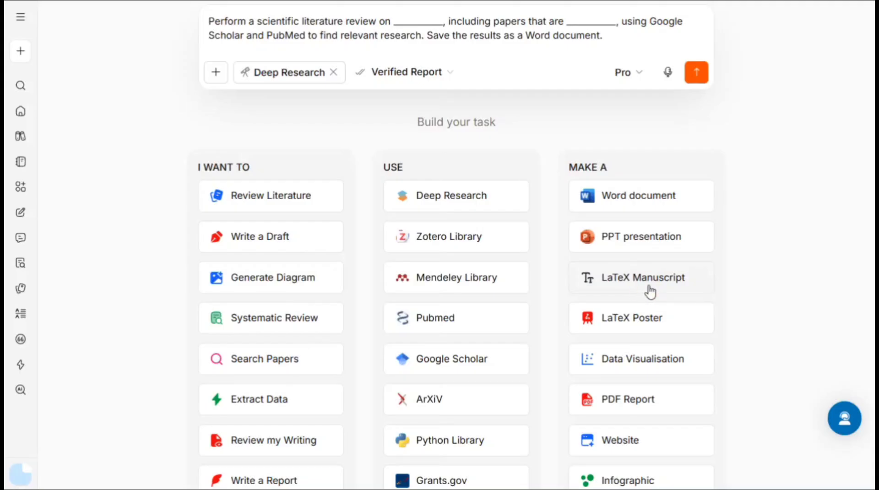
Extend the prompt to create a LaTeX manuscript based on the findings
{"action": "left_click", "coordinate": [649, 287]}
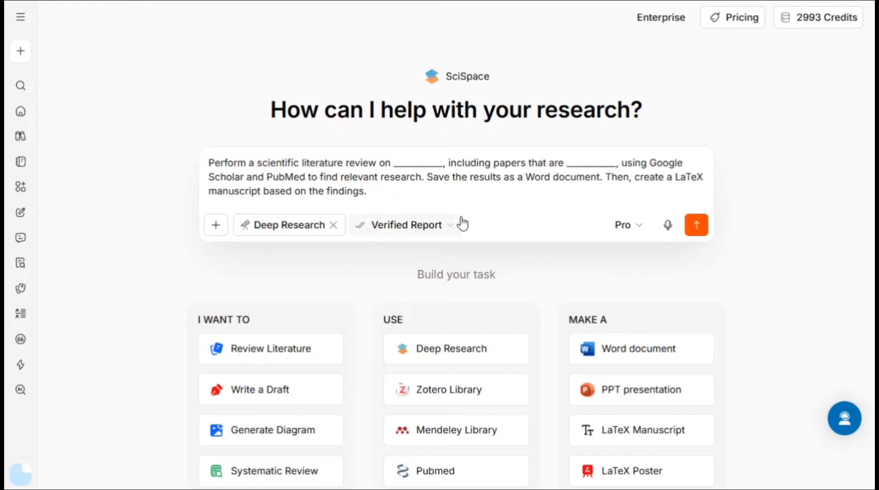
{"action": "left_click_drag", "start_coordinate": [385, 194], "coordinate": [210, 162]}
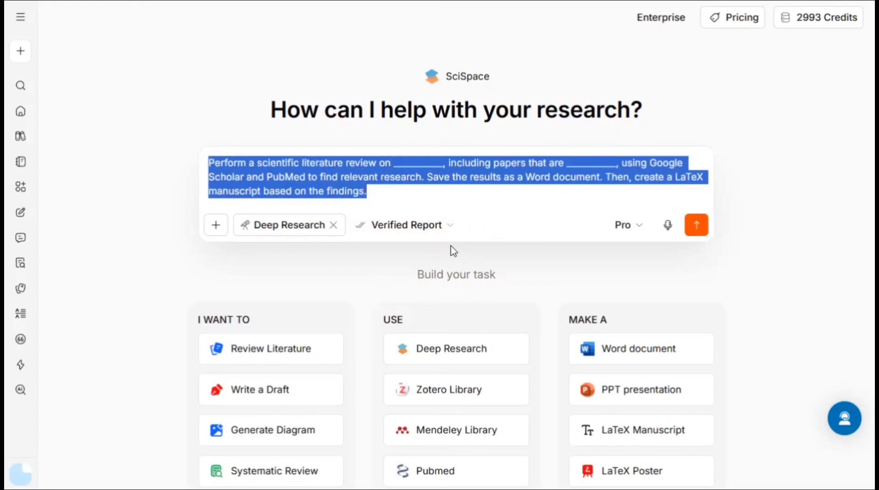
Replace the Deep Research tool with Systematic Research - PRISMA
{"action": "scroll", "coordinate": [454, 250], "scroll_direction": "down", "scroll_amount": 1}
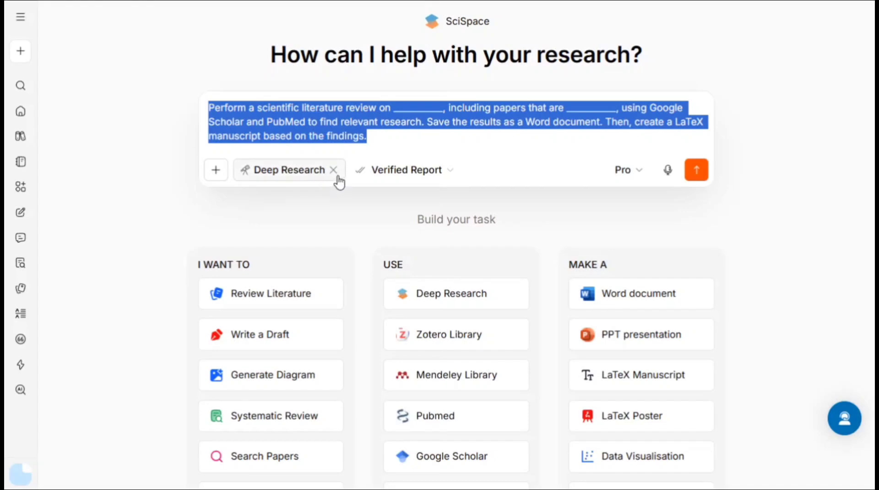
{"action": "left_click", "coordinate": [338, 177]}
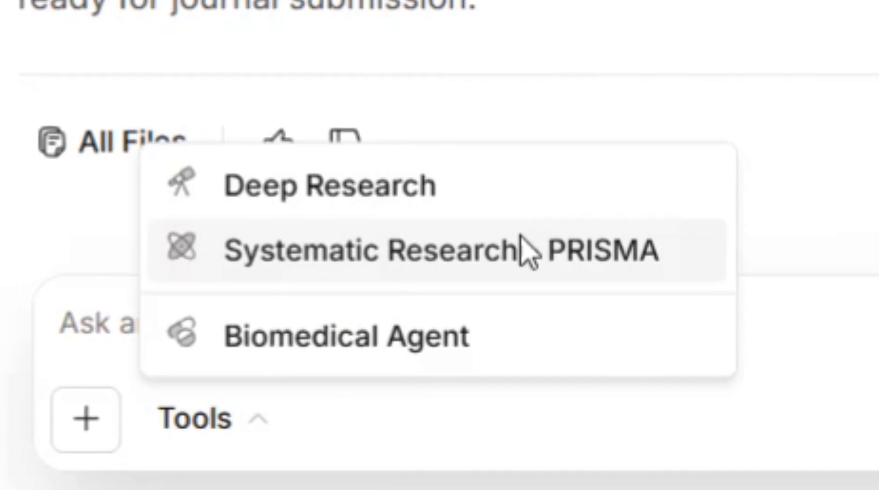
{"action": "left_click", "coordinate": [523, 249]}
{"action": "left_click", "coordinate": [673, 417]}
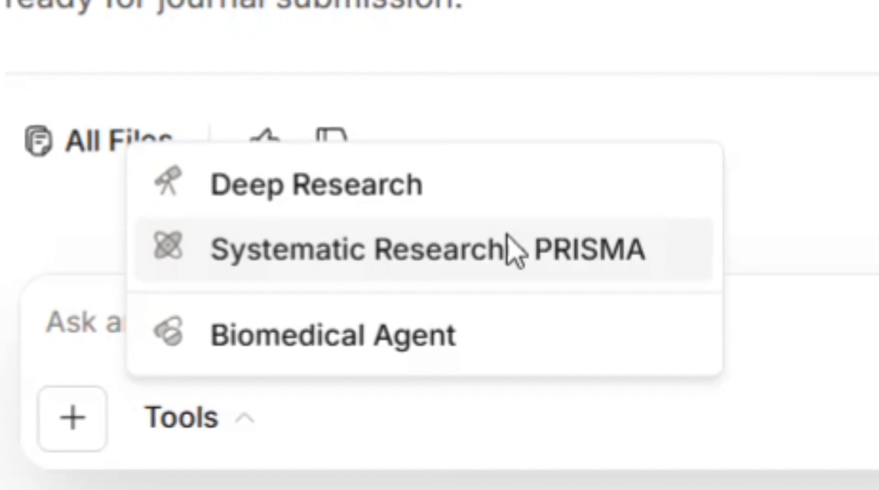
{"action": "left_click", "coordinate": [523, 251]}
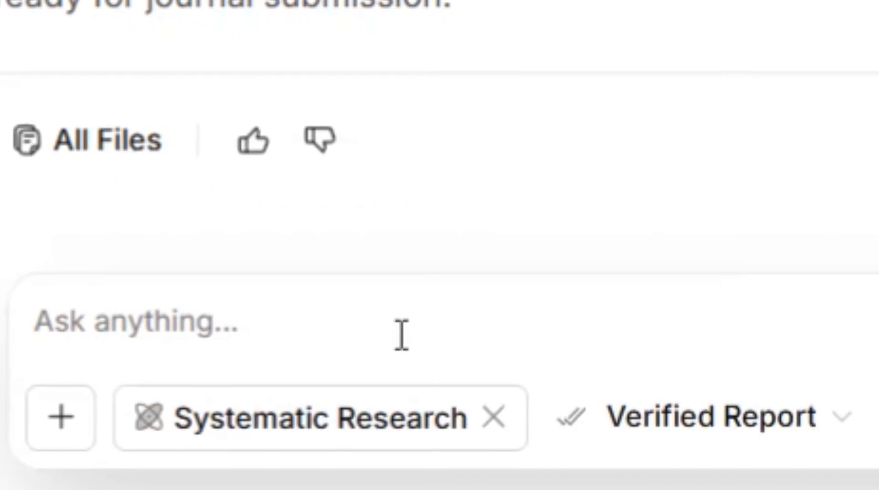
{"action": "left_click", "coordinate": [673, 414]}
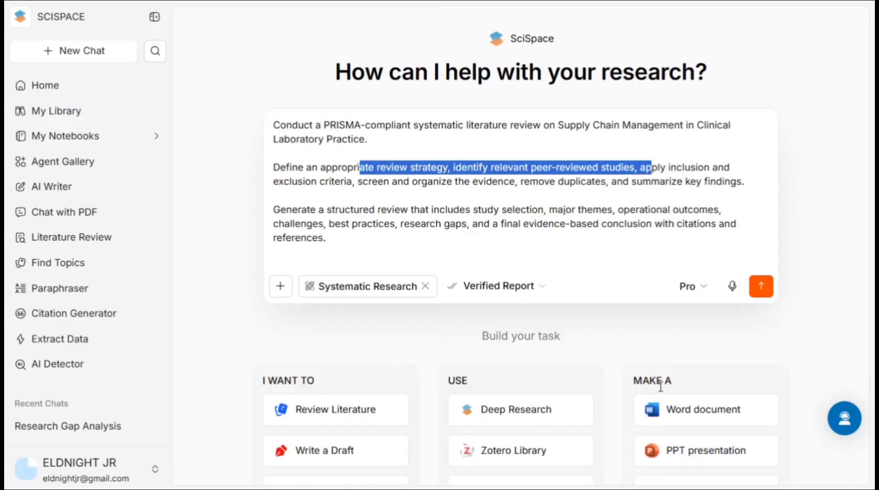
Add a Word document output to the PRISMA review prompt and name the document SCM-Prisma
{"action": "scroll", "coordinate": [660, 387], "scroll_direction": "down", "scroll_amount": 1}
{"action": "left_click", "coordinate": [664, 339]}
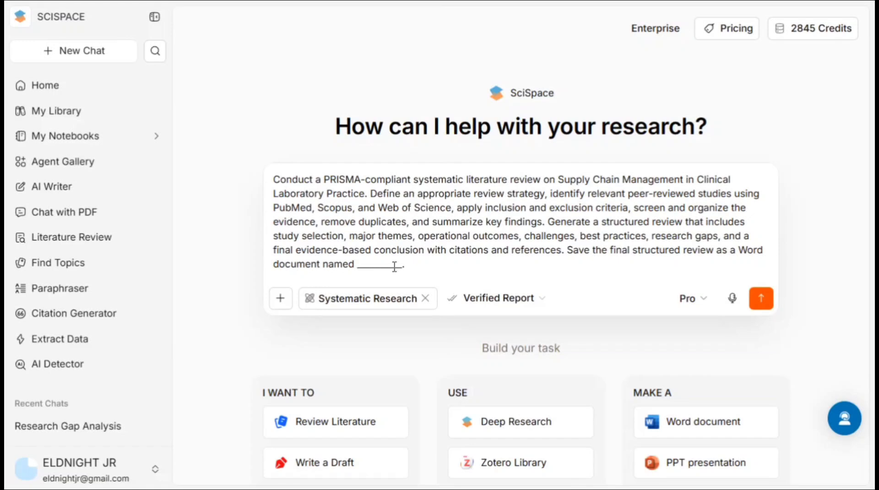
{"action": "left_click_drag", "start_coordinate": [355, 264], "coordinate": [419, 264]}
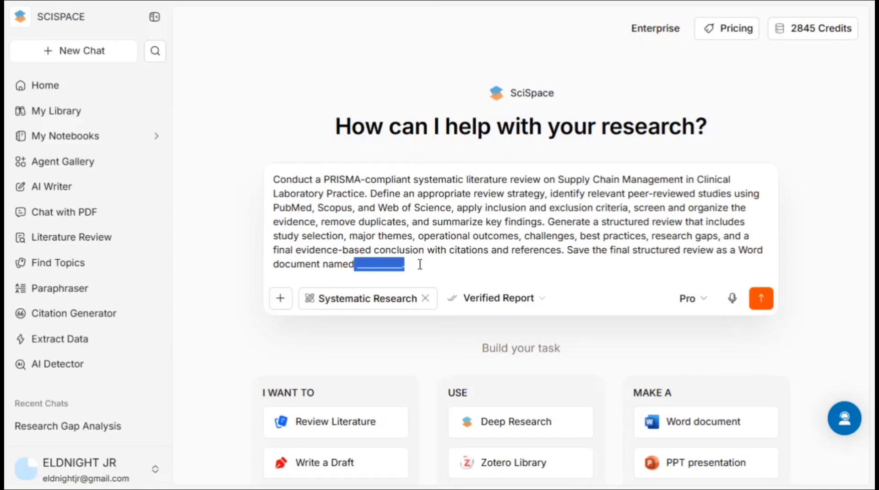
{"action": "type", "text": "SCM-Prisma"}
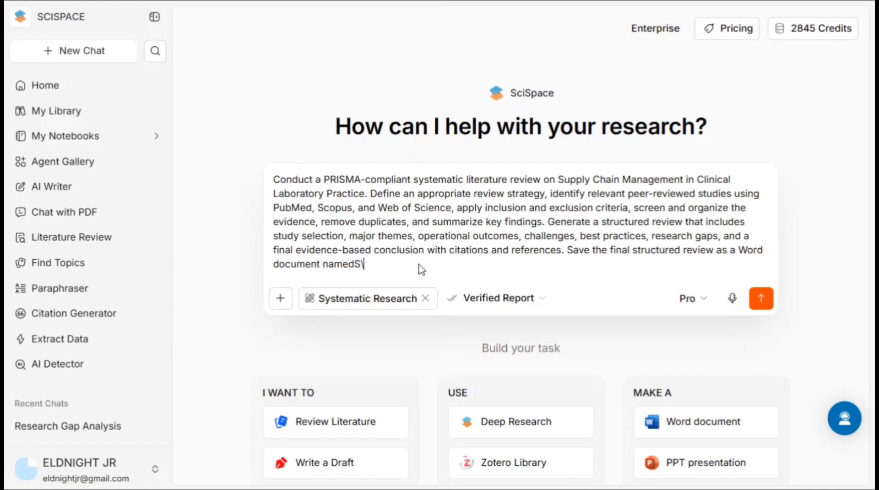
Submit the PRISMA systematic review prompt on Supply Chain Management in Clinical Laboratory Practice
{"action": "scroll", "coordinate": [457, 252], "scroll_direction": "down", "scroll_amount": 2}
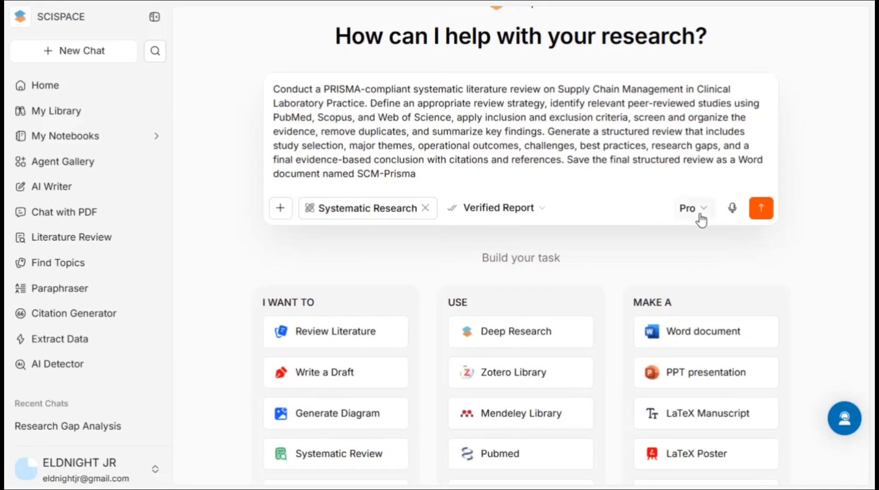
{"action": "left_click", "coordinate": [760, 209]}
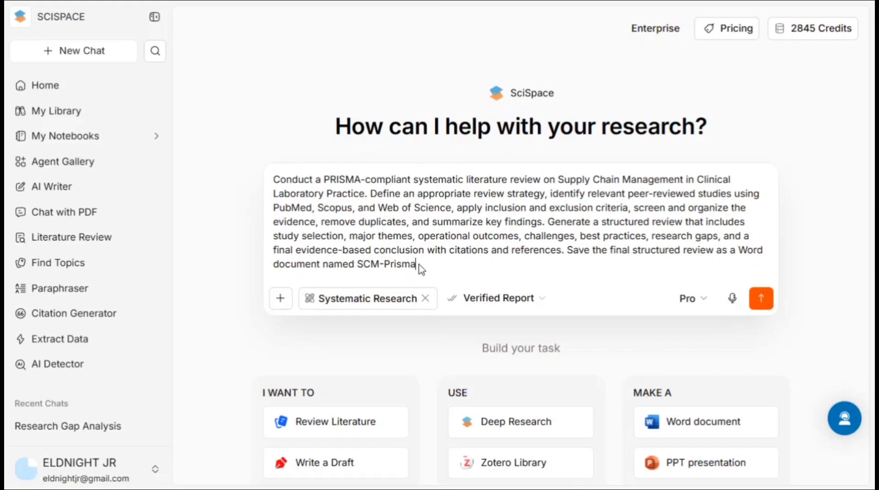
{"action": "scroll", "coordinate": [418, 268], "scroll_direction": "down", "scroll_amount": 2}
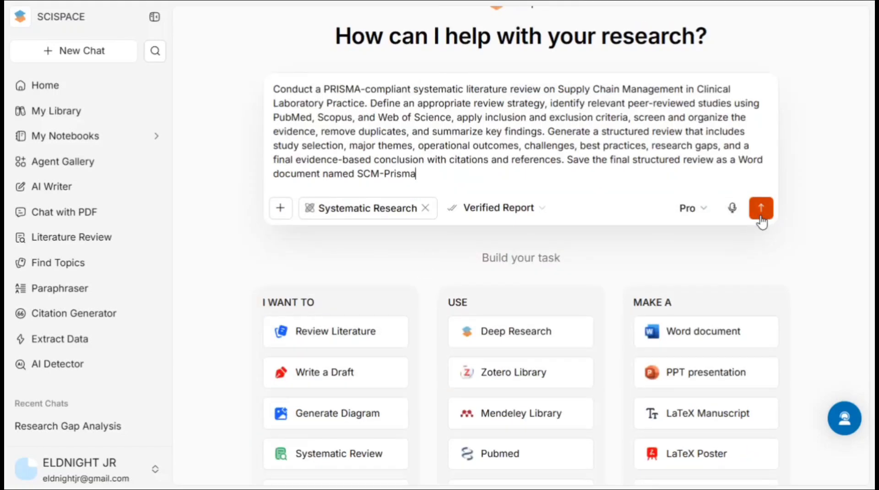
{"action": "left_click", "coordinate": [761, 209]}
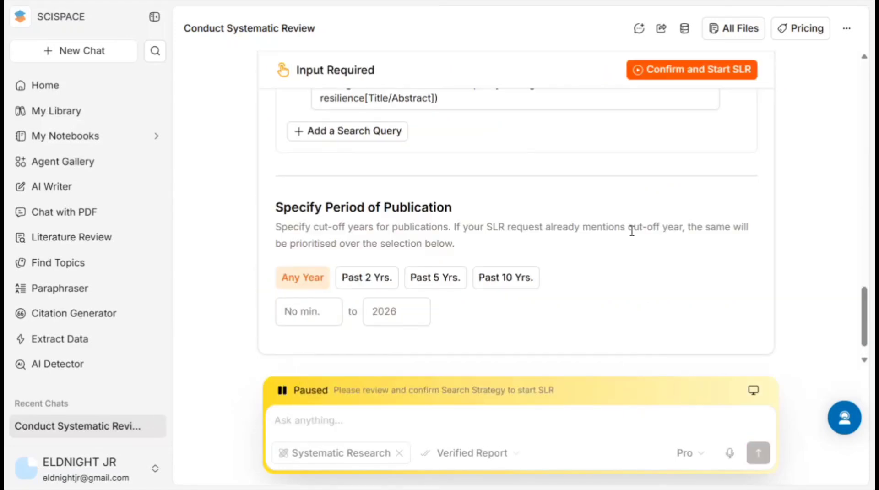
Review the proposed search strategy, including the selected databases, the PubMed search queries and the publication period
{"action": "scroll", "coordinate": [631, 232], "scroll_direction": "up", "scroll_amount": 1}
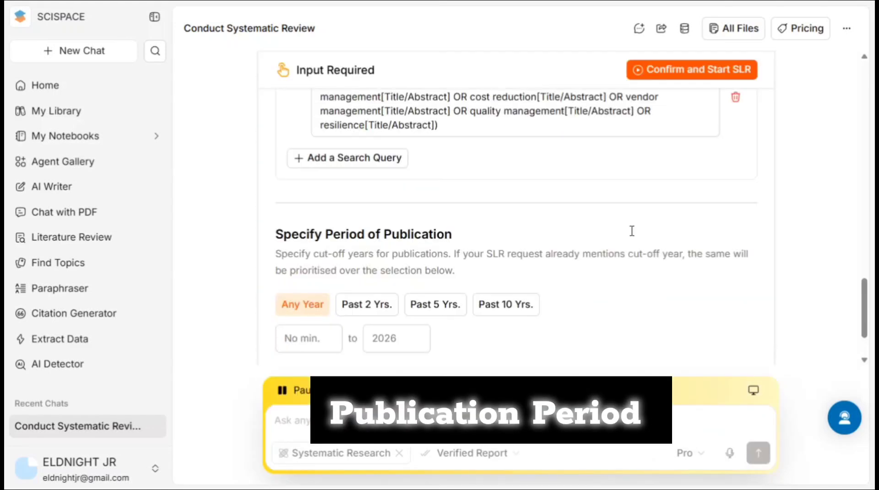
{"action": "scroll", "coordinate": [631, 231], "scroll_direction": "up", "scroll_amount": 2}
{"action": "scroll", "coordinate": [687, 191], "scroll_direction": "up", "scroll_amount": 2}
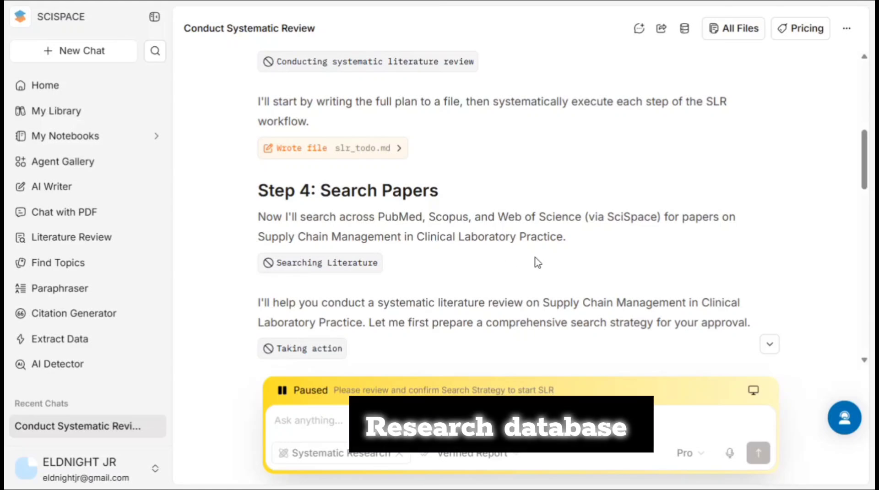
{"action": "scroll", "coordinate": [540, 262], "scroll_direction": "down", "scroll_amount": 5}
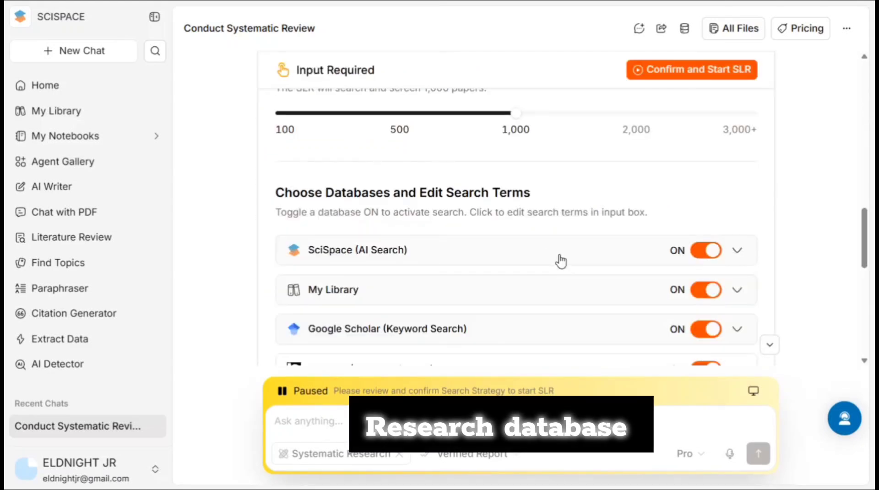
{"action": "scroll", "coordinate": [560, 261], "scroll_direction": "down", "scroll_amount": 1}
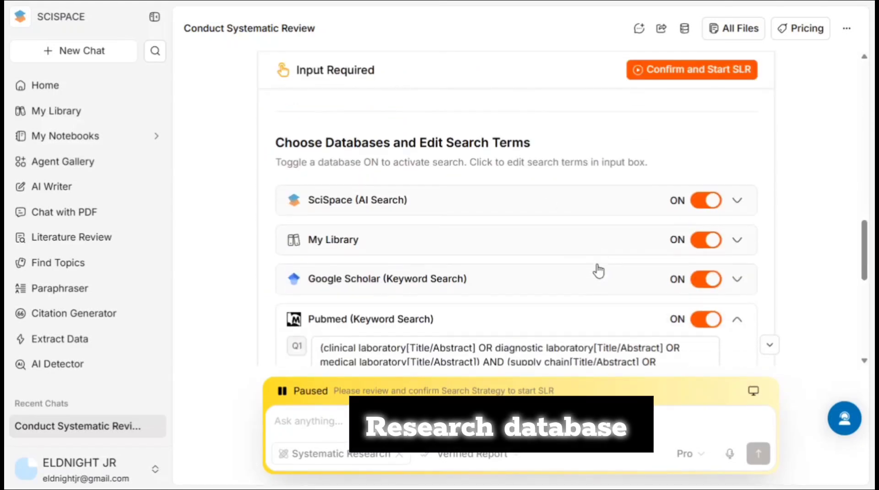
{"action": "scroll", "coordinate": [597, 271], "scroll_direction": "down", "scroll_amount": 2}
{"action": "scroll", "coordinate": [598, 270], "scroll_direction": "down", "scroll_amount": 2}
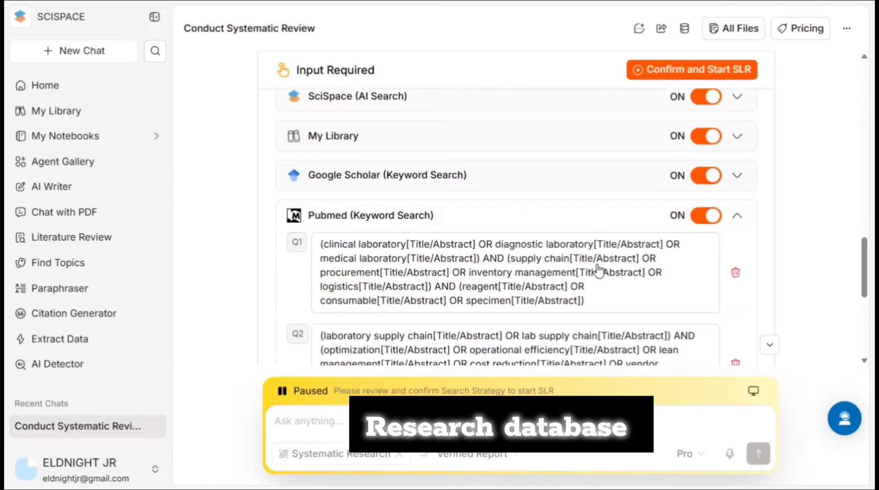
{"action": "scroll", "coordinate": [598, 270], "scroll_direction": "up", "scroll_amount": 1}
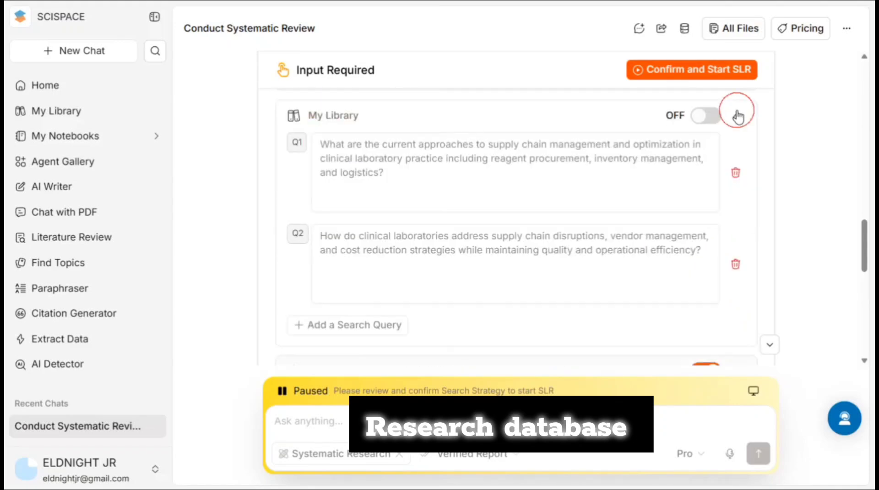
Collapse the My Library search queries, then enable the My Library database with its queries expanded
{"action": "left_click", "coordinate": [737, 115]}
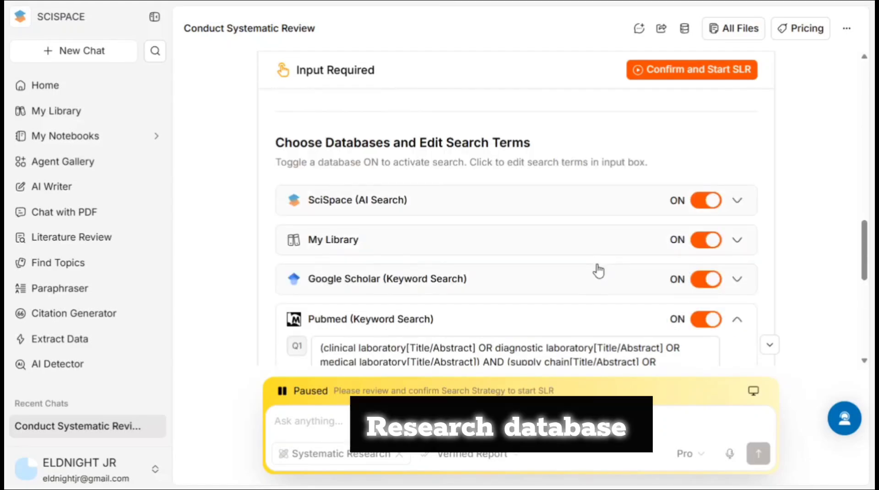
{"action": "scroll", "coordinate": [597, 269], "scroll_direction": "down", "scroll_amount": 2}
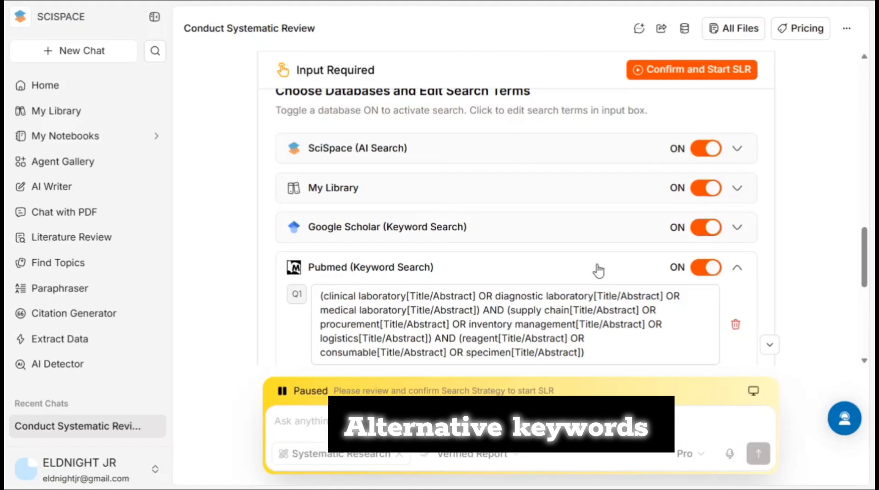
{"action": "scroll", "coordinate": [598, 270], "scroll_direction": "down", "scroll_amount": 2}
{"action": "scroll", "coordinate": [599, 270], "scroll_direction": "up", "scroll_amount": 1}
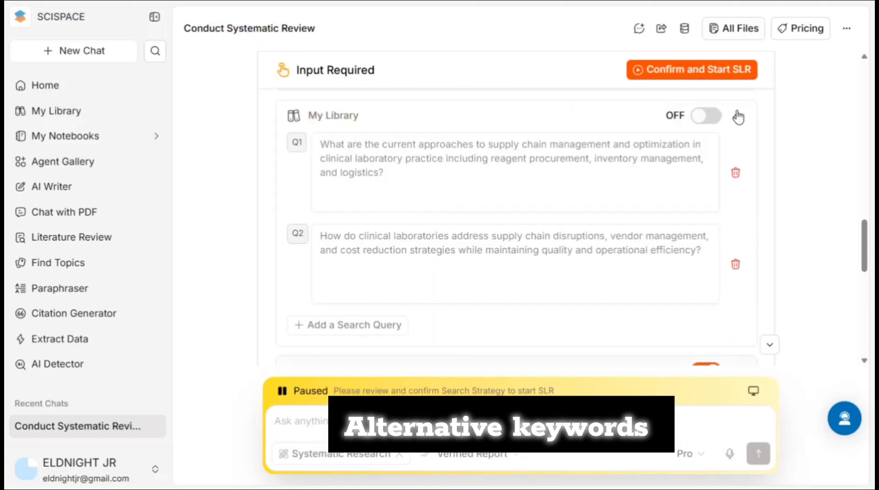
{"action": "left_click", "coordinate": [738, 114]}
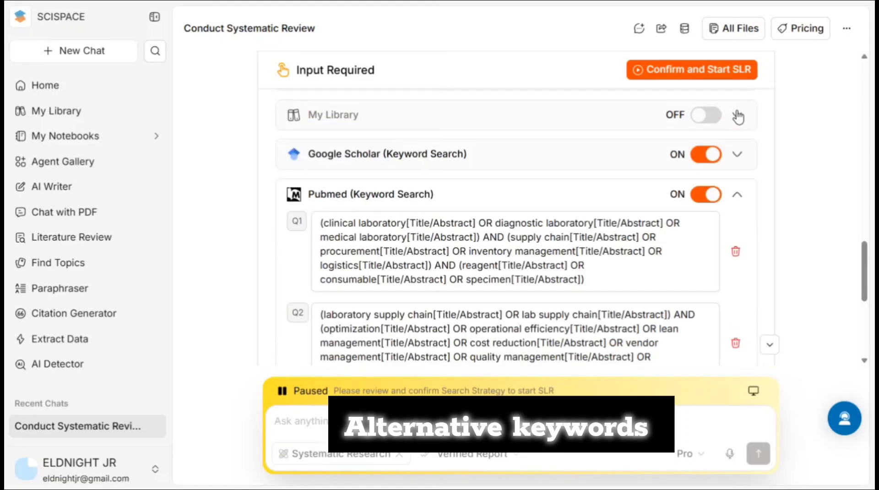
{"action": "scroll", "coordinate": [694, 161], "scroll_direction": "up", "scroll_amount": 1}
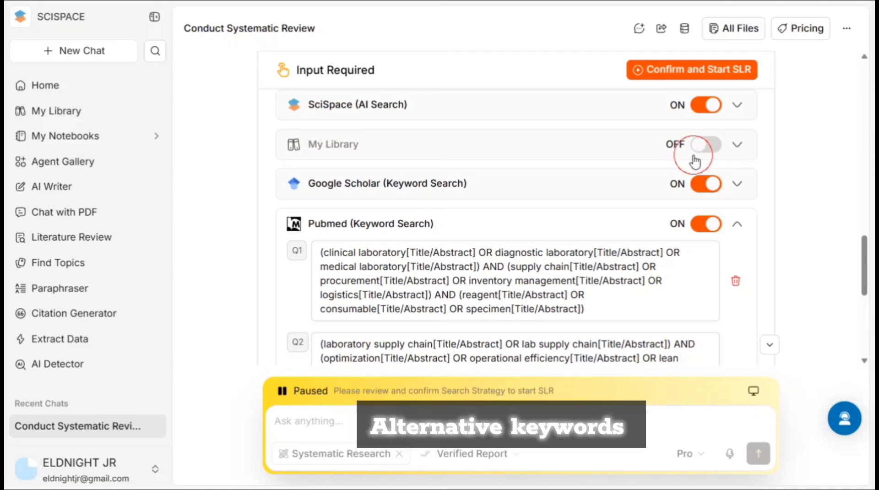
{"action": "left_click", "coordinate": [705, 156]}
{"action": "left_click", "coordinate": [705, 154]}
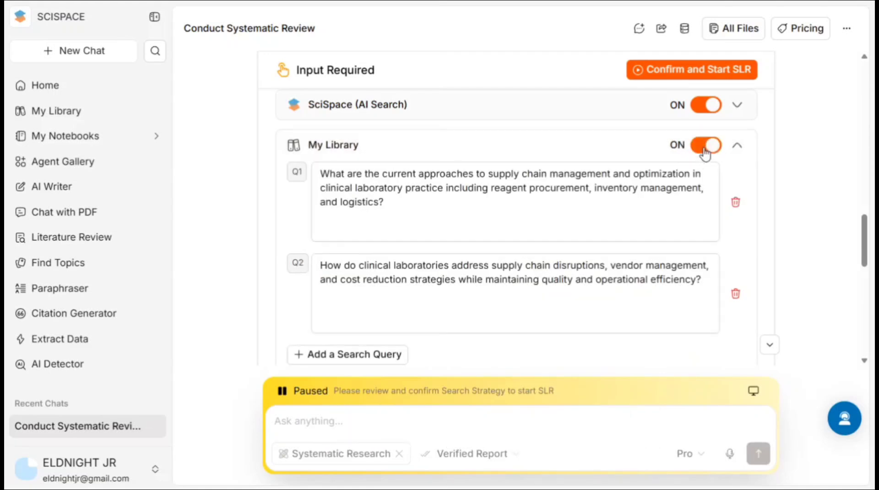
Add a third My Library search query reading "focus more on African medical setting while highlighting international research."
{"action": "scroll", "coordinate": [705, 152], "scroll_direction": "down", "scroll_amount": 3}
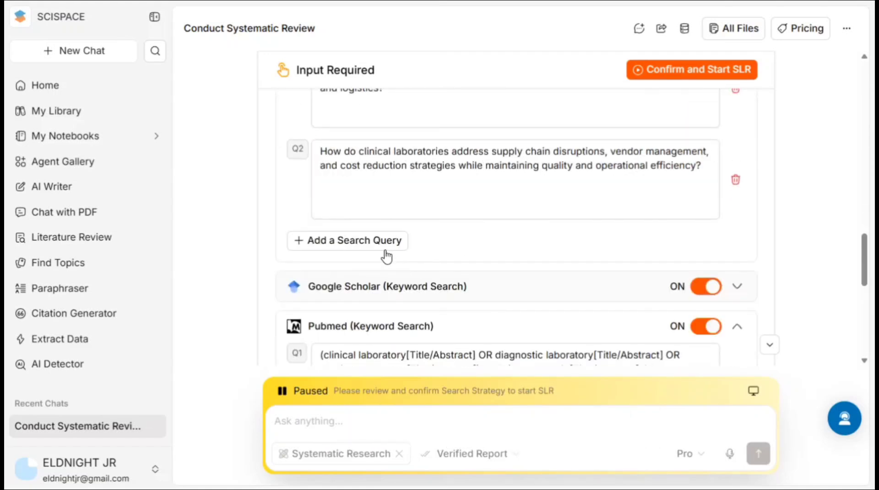
{"action": "left_click", "coordinate": [379, 243]}
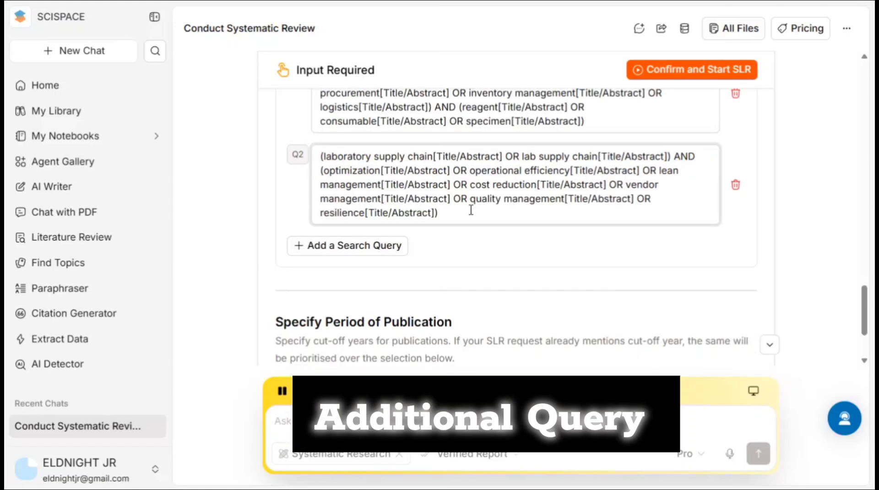
{"action": "scroll", "coordinate": [471, 210], "scroll_direction": "up", "scroll_amount": 3}
{"action": "scroll", "coordinate": [470, 209], "scroll_direction": "down", "scroll_amount": 2}
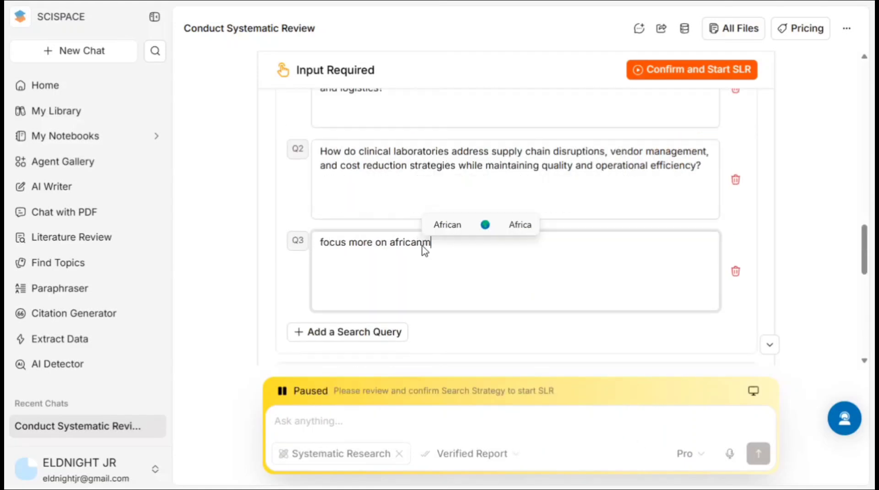
{"action": "type", "text": "medical setting while higtli"}
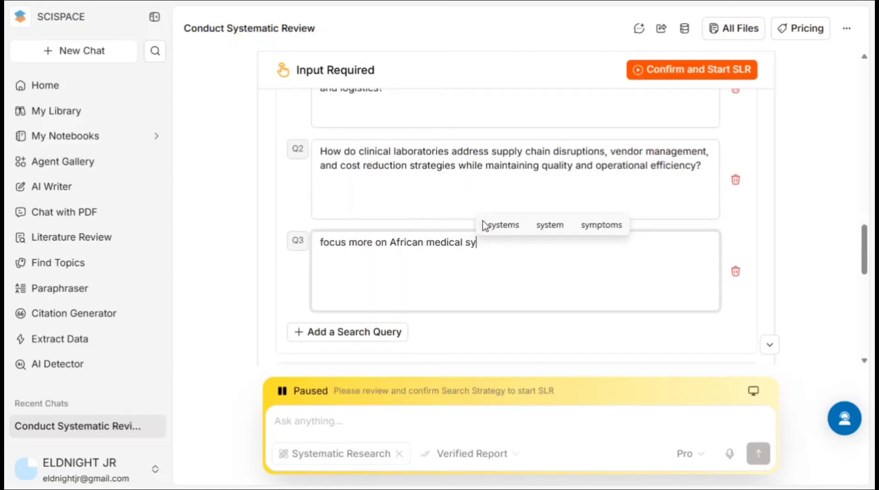
{"action": "key", "text": "BackSpace"}
{"action": "key", "text": "BackSpace"}
{"action": "key", "text": "BackSpace"}
{"action": "type", "text": "hlightin"}
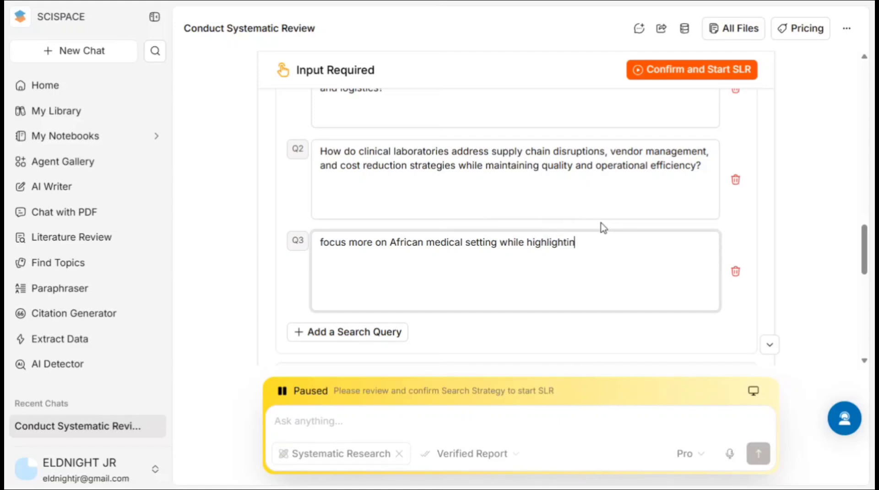
{"action": "type", "text": "g international research."}
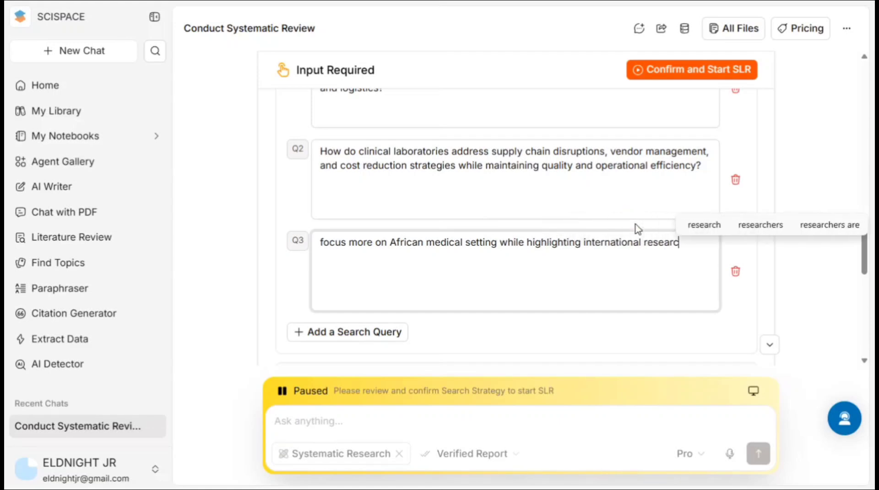
{"action": "left_click", "coordinate": [389, 240]}
{"action": "left_click", "coordinate": [408, 253]}
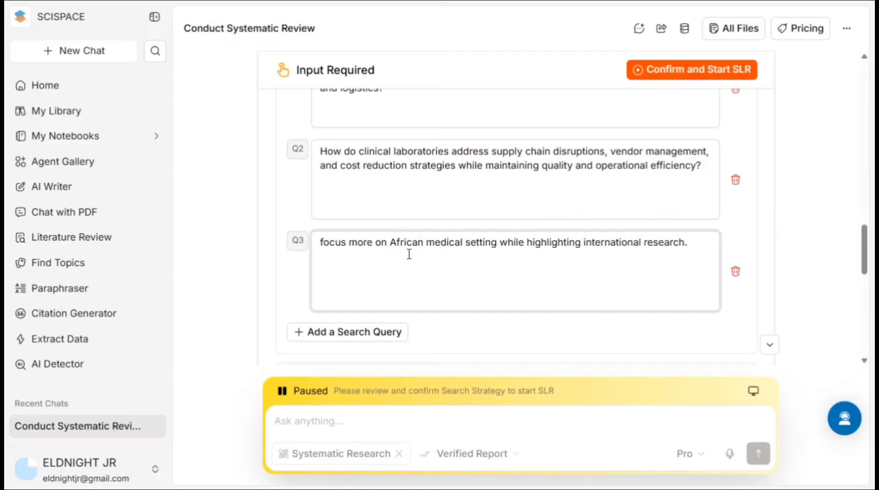
Examine the remaining PubMed search queries and the options for specifying the period of publication
{"action": "scroll", "coordinate": [411, 258], "scroll_direction": "down", "scroll_amount": 3}
{"action": "scroll", "coordinate": [411, 259], "scroll_direction": "down", "scroll_amount": 4}
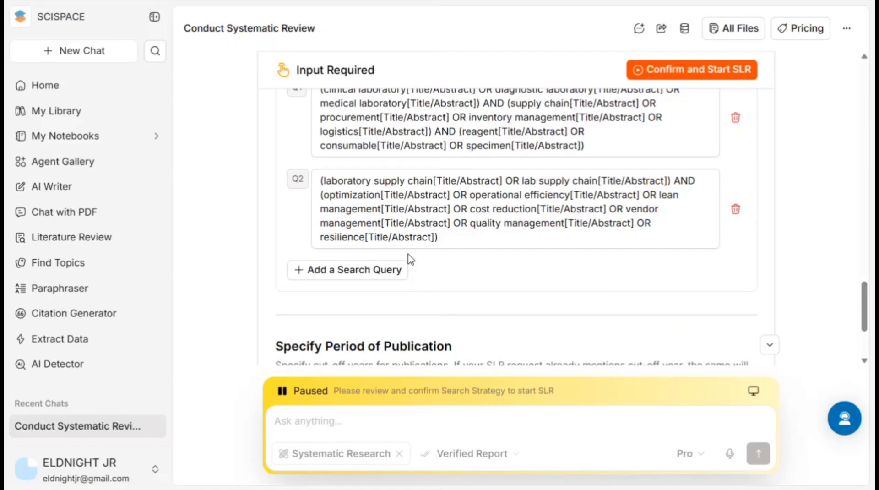
{"action": "scroll", "coordinate": [411, 258], "scroll_direction": "down", "scroll_amount": 3}
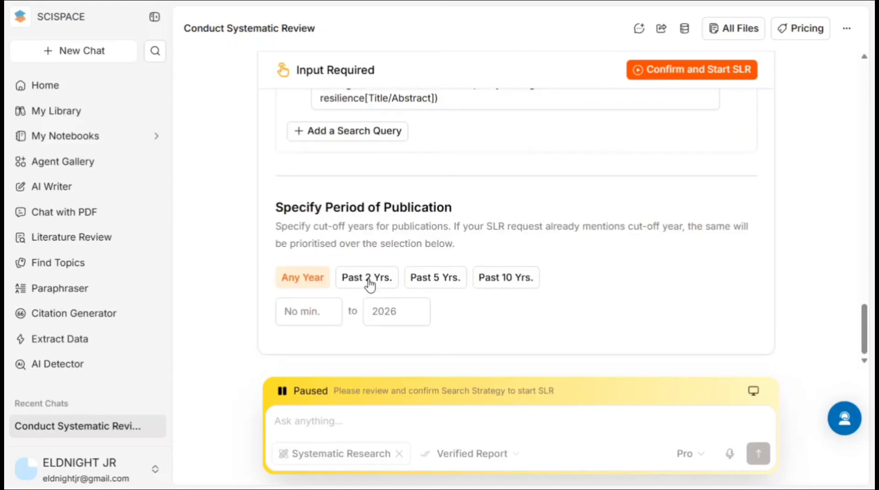
{"action": "left_click", "coordinate": [279, 212]}
{"action": "left_click_drag", "start_coordinate": [279, 212], "coordinate": [463, 215]}
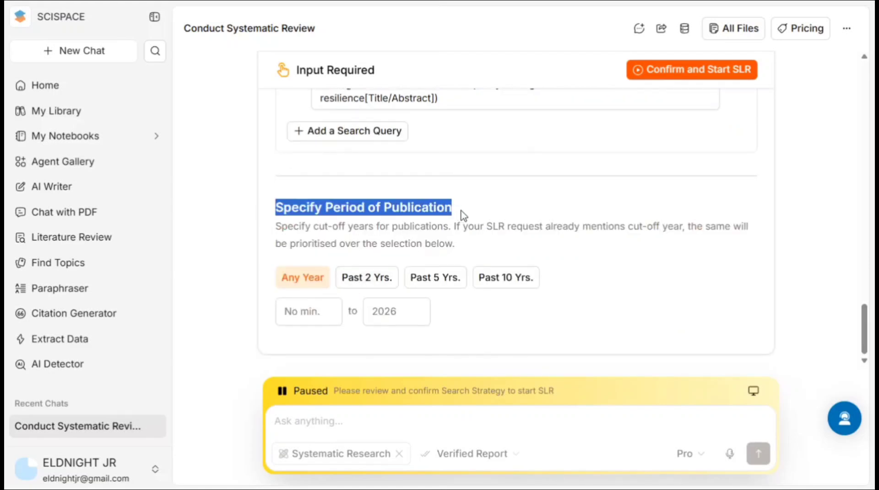
{"action": "left_click", "coordinate": [472, 215]}
{"action": "scroll", "coordinate": [424, 160], "scroll_direction": "up", "scroll_amount": 1}
{"action": "scroll", "coordinate": [425, 160], "scroll_direction": "down", "scroll_amount": 1}
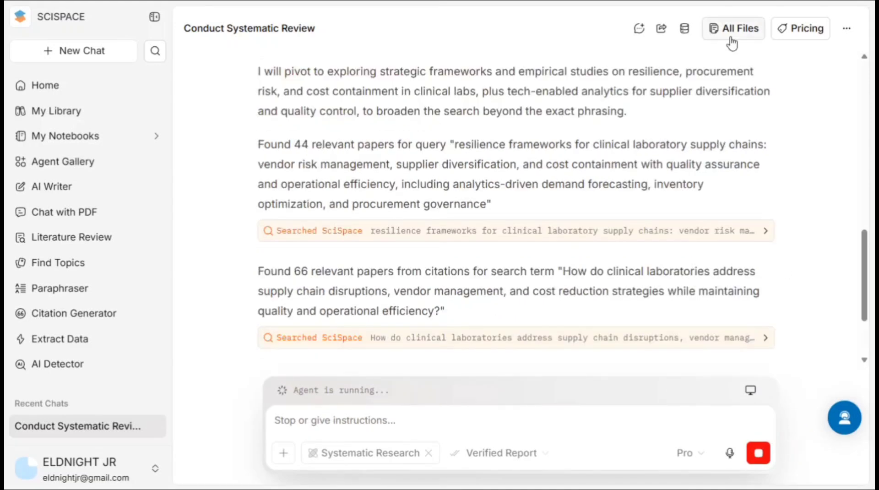
Show the review's generated files, collapse the navigation sidebar, and check the live activity before returning to the file list
{"action": "left_click", "coordinate": [733, 32]}
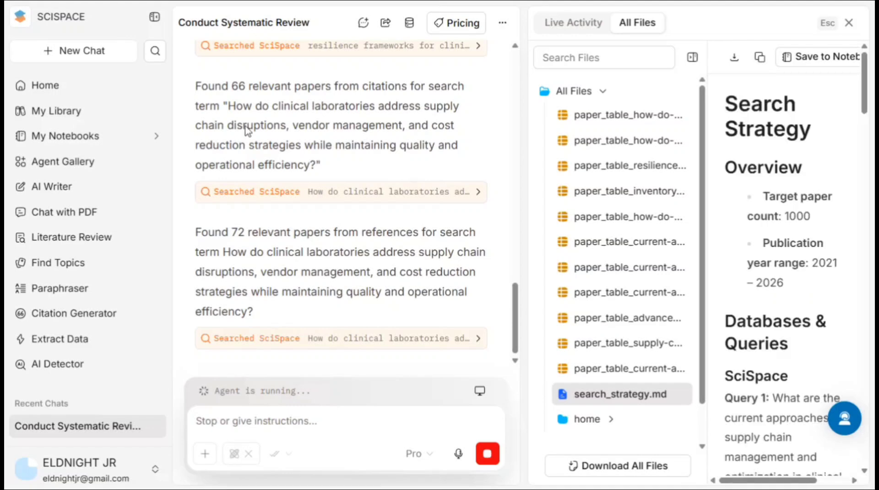
{"action": "left_click", "coordinate": [151, 18]}
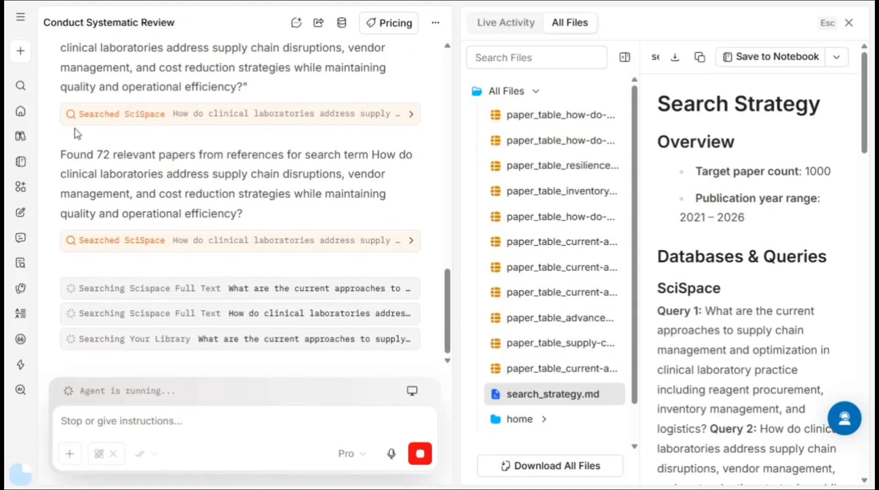
{"action": "left_click", "coordinate": [509, 29]}
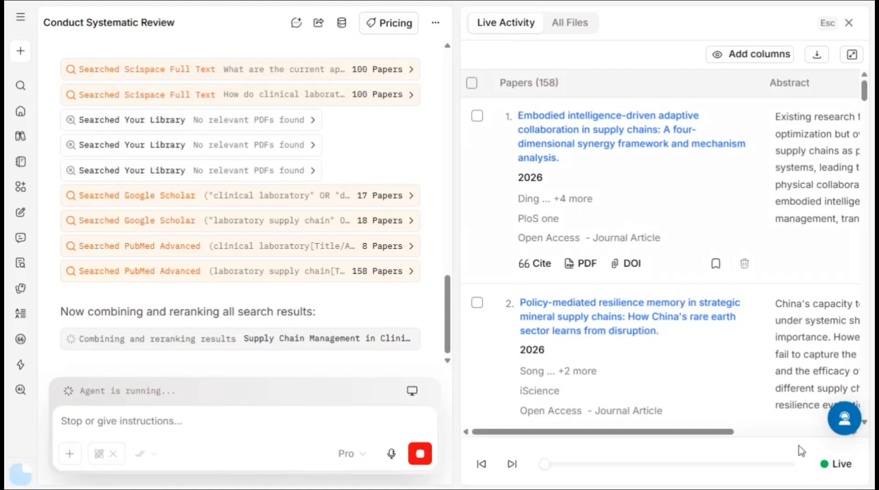
{"action": "left_click", "coordinate": [581, 23]}
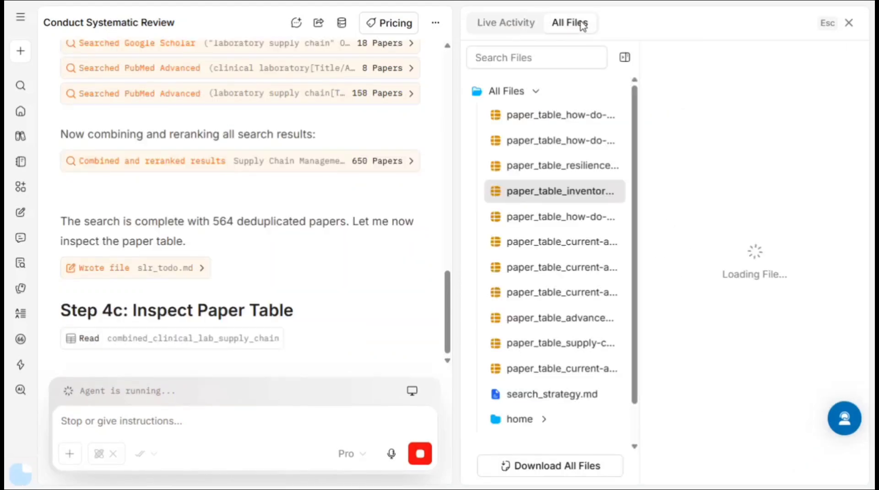
{"action": "scroll", "coordinate": [242, 144], "scroll_direction": "up", "scroll_amount": 3}
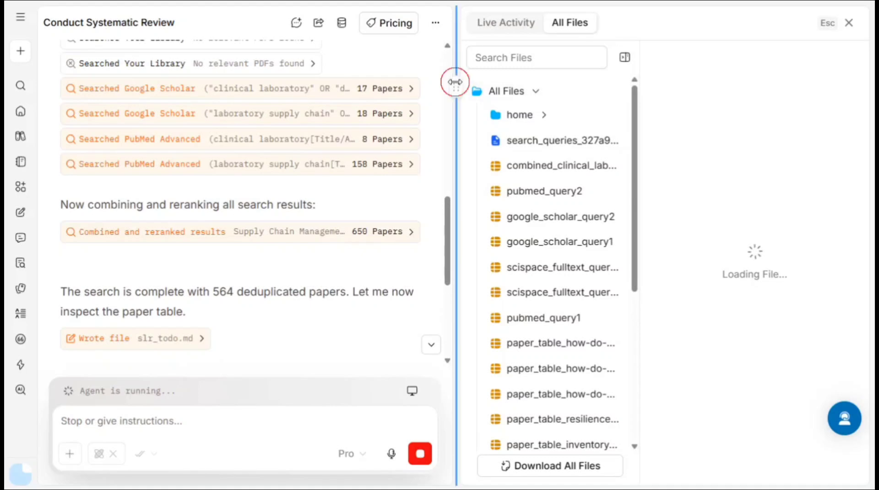
Widen the files pane and open slr_todo.md from the SCM_Lab_SLR folder under home/user
{"action": "left_click_drag", "start_coordinate": [455, 81], "coordinate": [316, 92]}
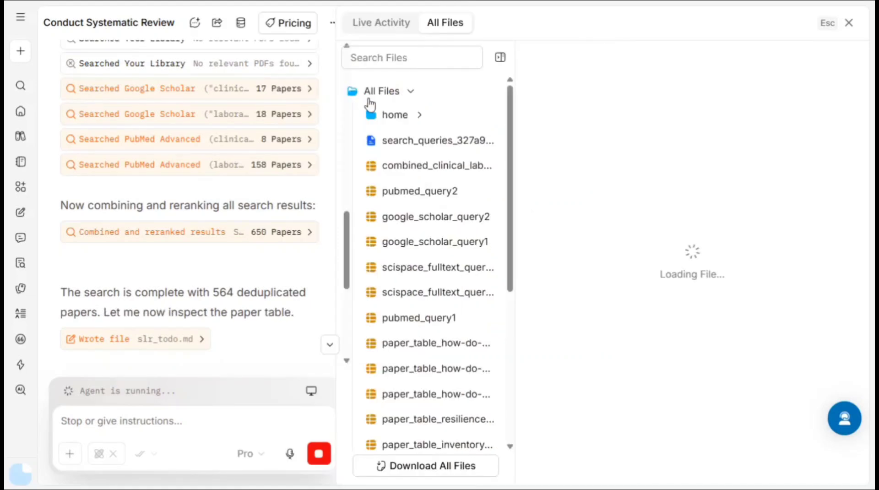
{"action": "left_click", "coordinate": [396, 119]}
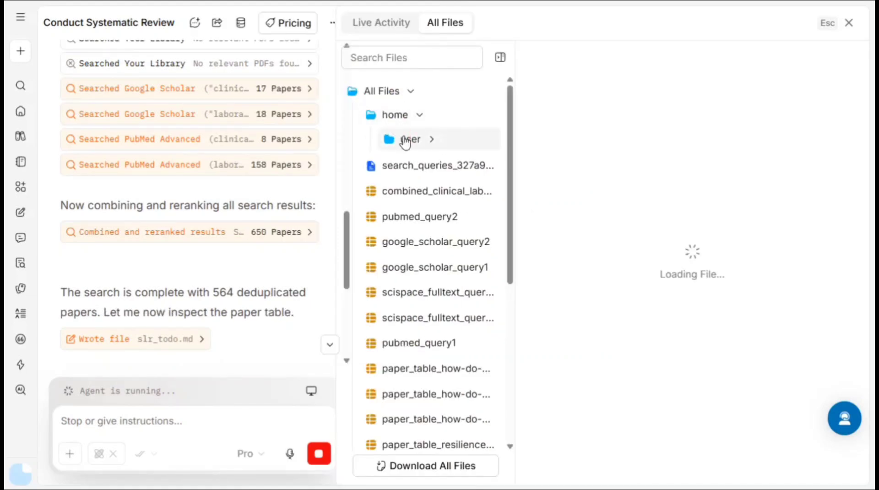
{"action": "left_click", "coordinate": [402, 139]}
{"action": "left_click", "coordinate": [458, 170]}
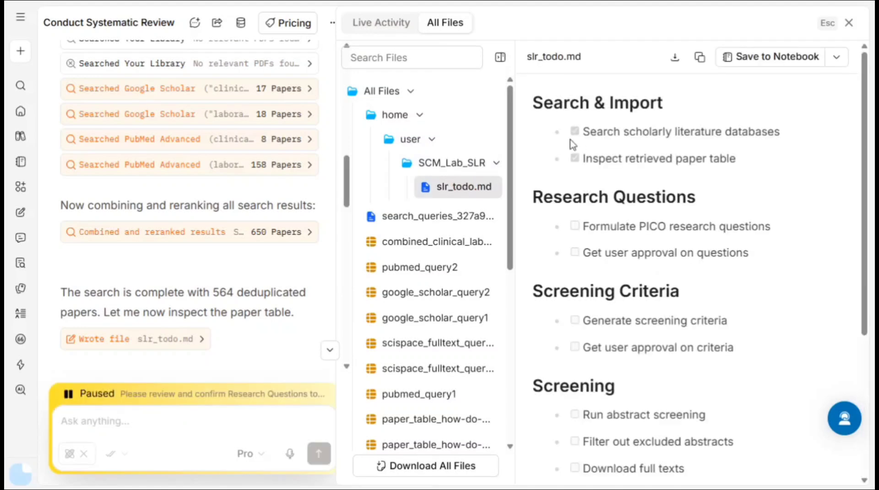
Read through the slr_todo.md checklist, highlighting the Search & Import, Research Questions and Screening Criteria headings
{"action": "left_click_drag", "start_coordinate": [532, 103], "coordinate": [696, 112]}
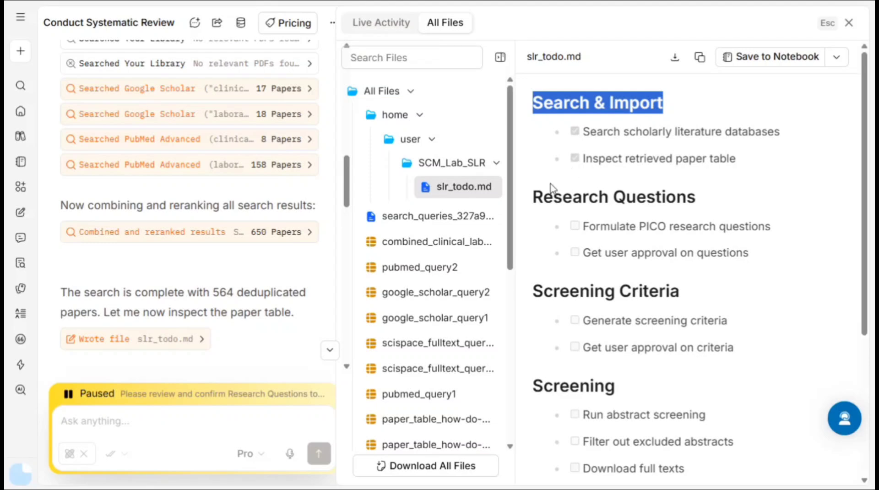
{"action": "left_click_drag", "start_coordinate": [536, 188], "coordinate": [720, 197]}
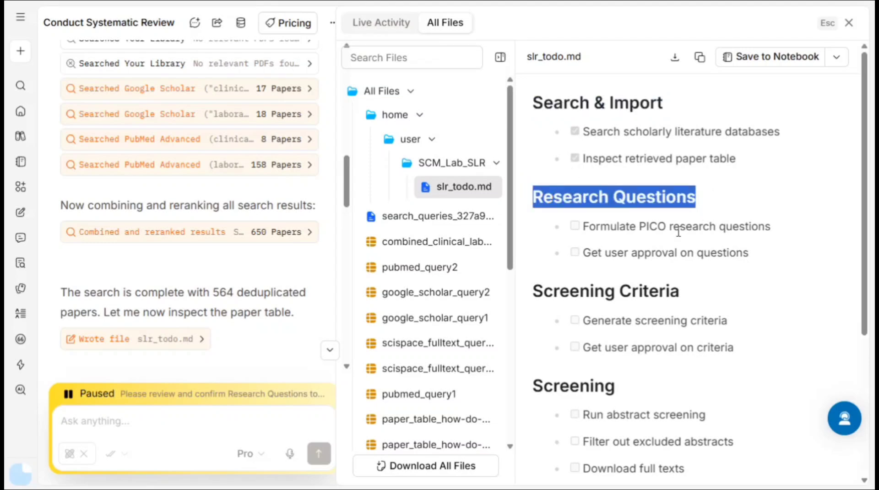
{"action": "left_click_drag", "start_coordinate": [679, 288], "coordinate": [534, 286]}
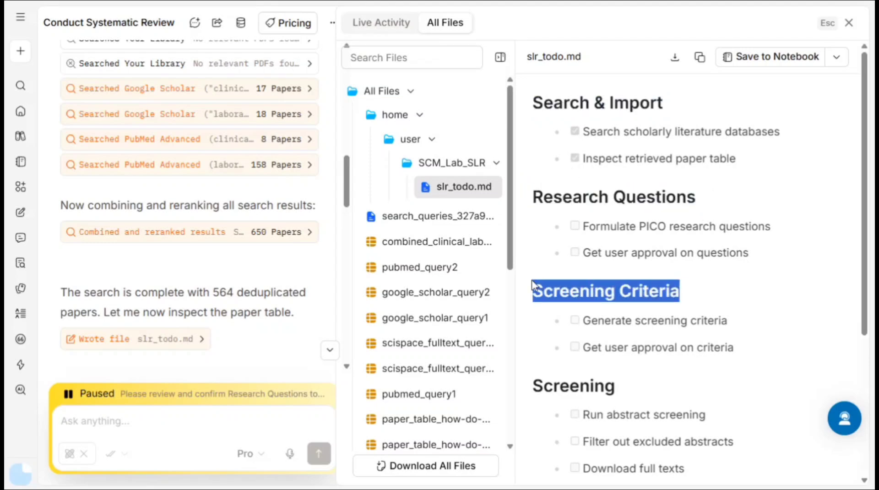
{"action": "scroll", "coordinate": [572, 307], "scroll_direction": "down", "scroll_amount": 3}
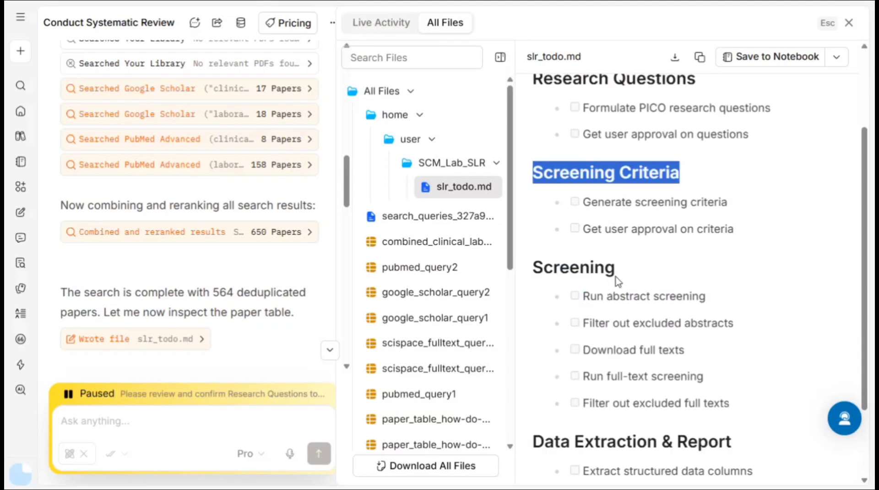
Examine the Screening and Data Extraction & Report sections of slr_todo.md, then close the file viewer
{"action": "left_click_drag", "start_coordinate": [616, 269], "coordinate": [528, 282]}
{"action": "scroll", "coordinate": [599, 266], "scroll_direction": "down", "scroll_amount": 2}
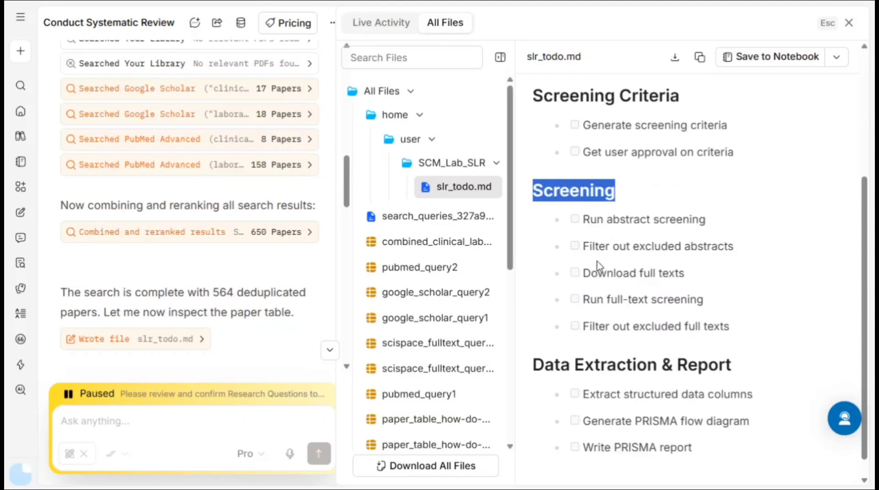
{"action": "left_click_drag", "start_coordinate": [579, 218], "coordinate": [526, 326]}
{"action": "scroll", "coordinate": [724, 327], "scroll_direction": "down", "scroll_amount": 1}
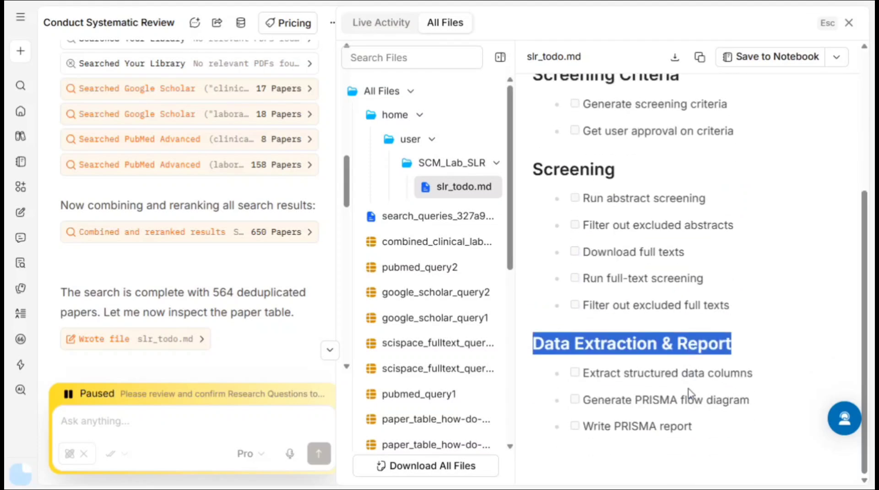
{"action": "left_click", "coordinate": [849, 23]}
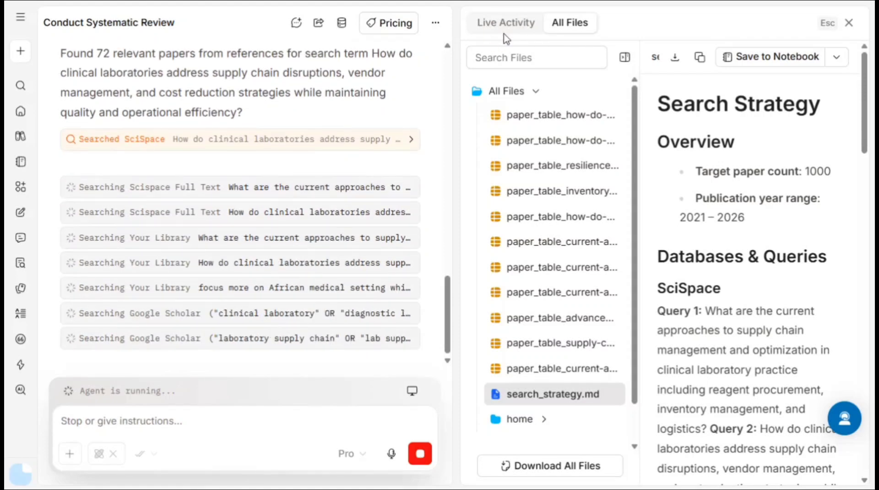
{"action": "left_click", "coordinate": [509, 31]}
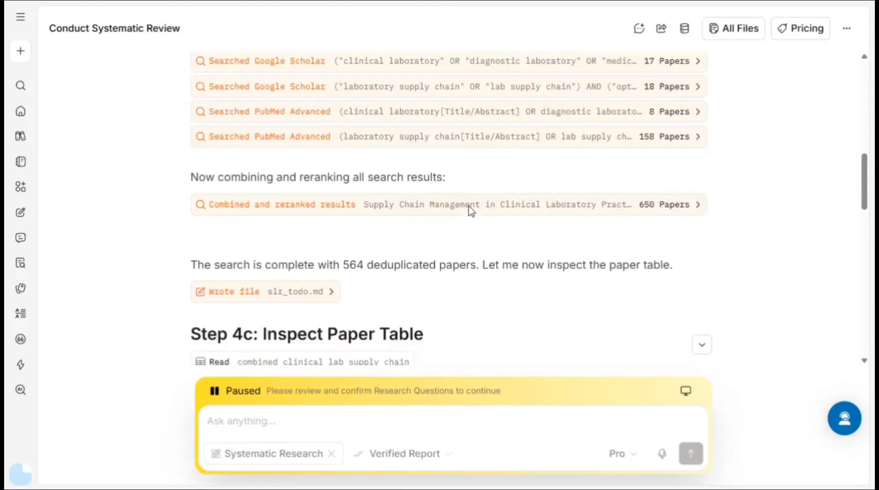
Read the Research Question Generation (PICO Format) step, including its editing instructions and the first research question
{"action": "scroll", "coordinate": [471, 211], "scroll_direction": "down", "scroll_amount": 7}
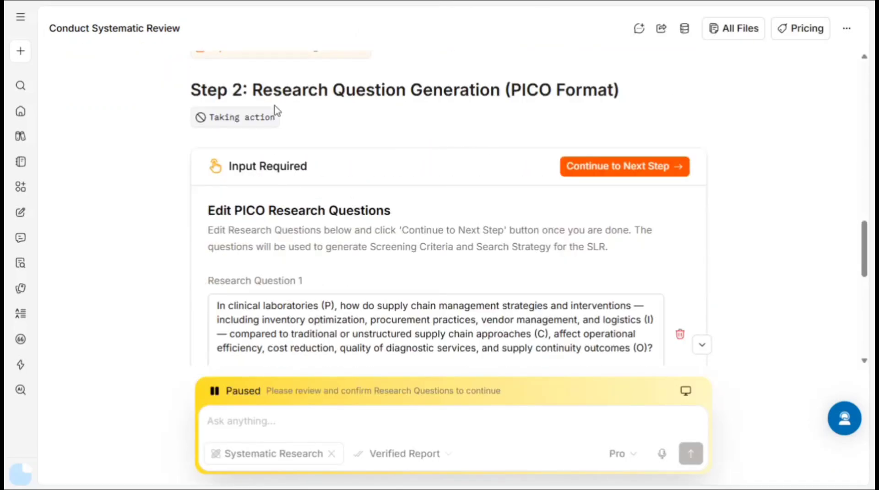
{"action": "left_click_drag", "start_coordinate": [251, 91], "coordinate": [645, 105]}
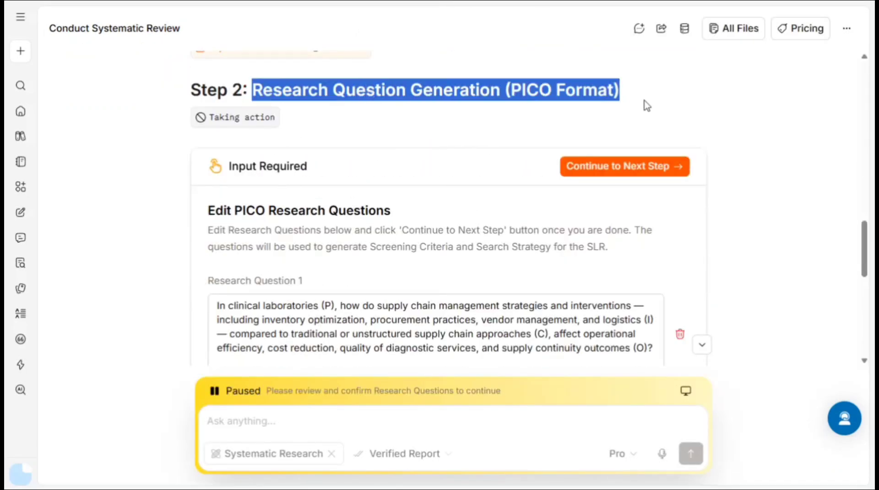
{"action": "left_click", "coordinate": [350, 190]}
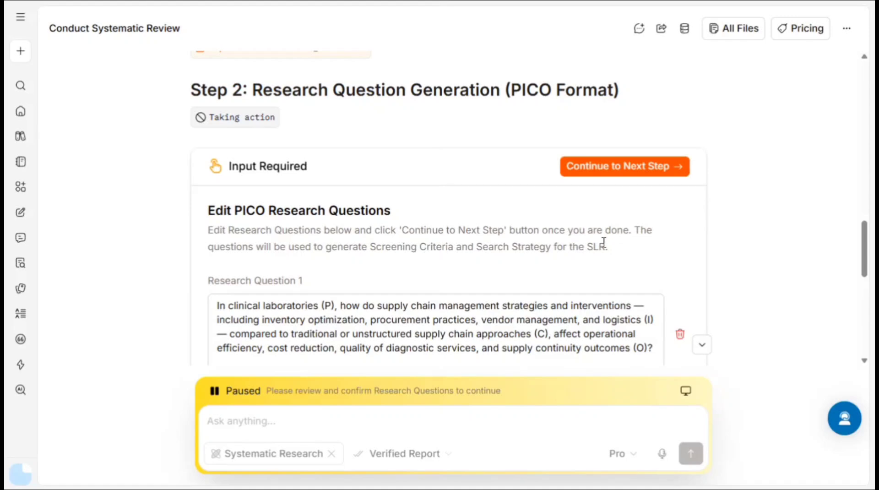
{"action": "scroll", "coordinate": [603, 241], "scroll_direction": "down", "scroll_amount": 2}
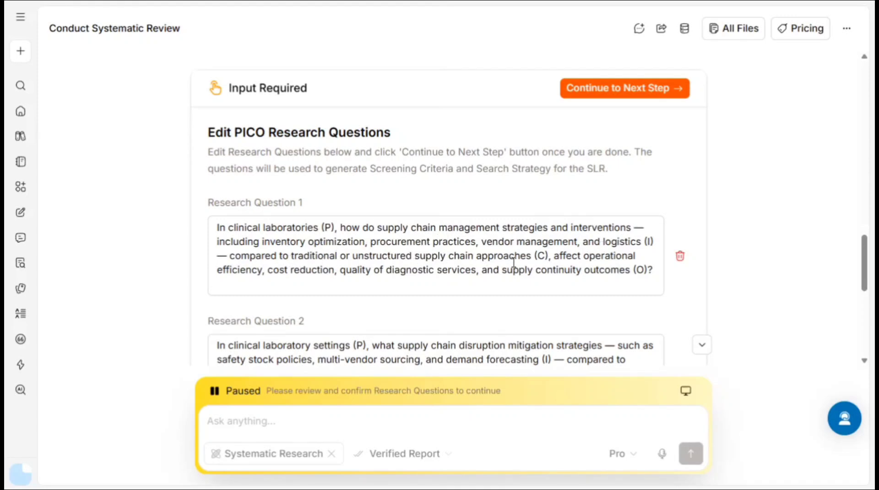
{"action": "scroll", "coordinate": [514, 264], "scroll_direction": "down", "scroll_amount": 1}
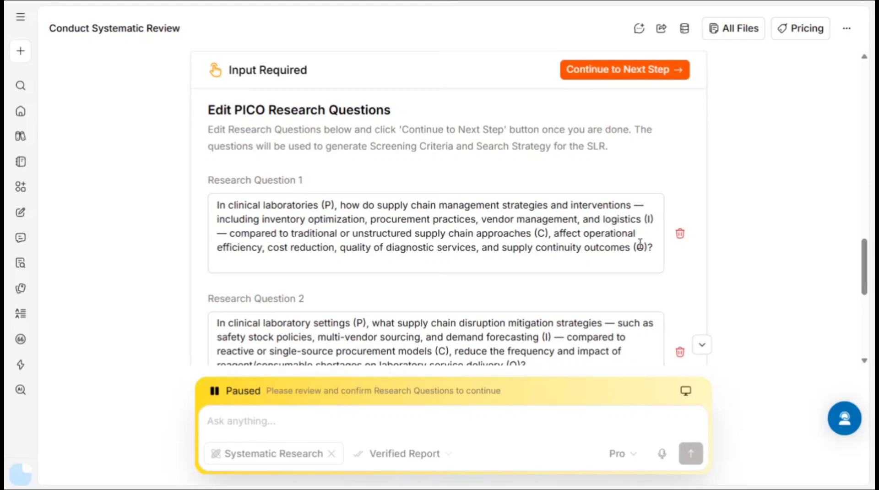
Add research question 5: "in clinical laboratory, the important in push and pull system to avoid wastage and stockout while studies on hybrids approaches."
{"action": "scroll", "coordinate": [249, 249], "scroll_direction": "down", "scroll_amount": 10}
{"action": "left_click", "coordinate": [251, 249]}
{"action": "type", "text": "in cli"}
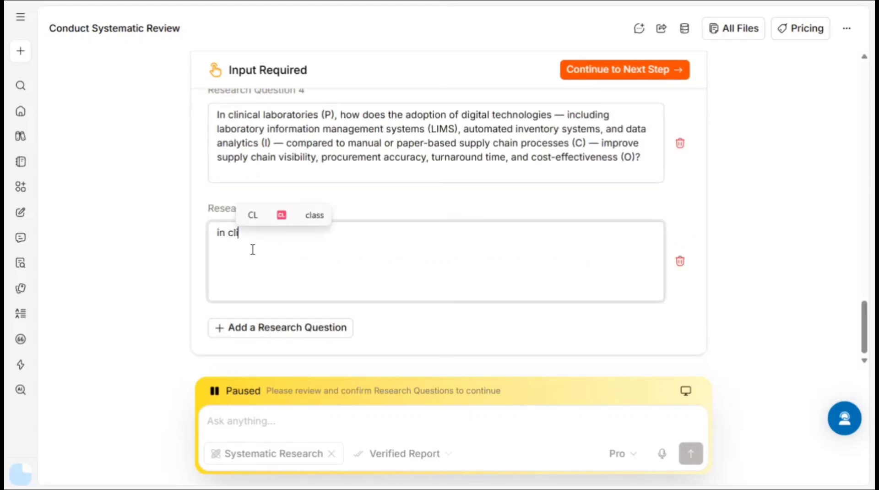
{"action": "type", "text": "nical labora"}
{"action": "left_click", "coordinate": [329, 211]}
{"action": "type", "text": ", th"}
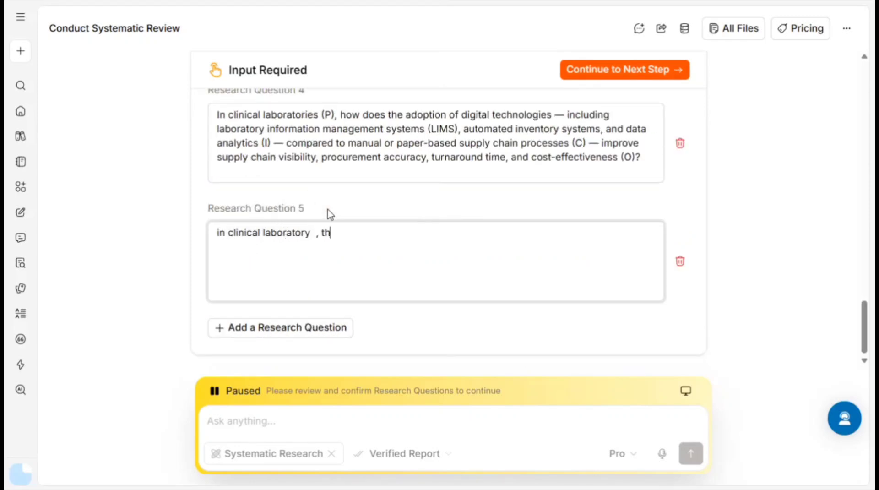
{"action": "type", "text": "e import"}
{"action": "left_click", "coordinate": [447, 215]}
{"action": "type", "text": "in push and pull st"}
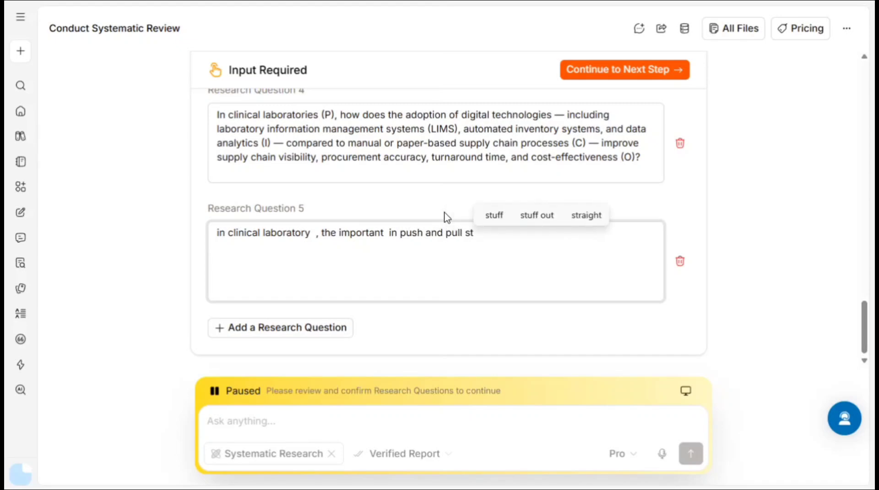
{"action": "key", "text": "BackSpace"}
{"action": "type", "text": "ystem to avoid wastage"}
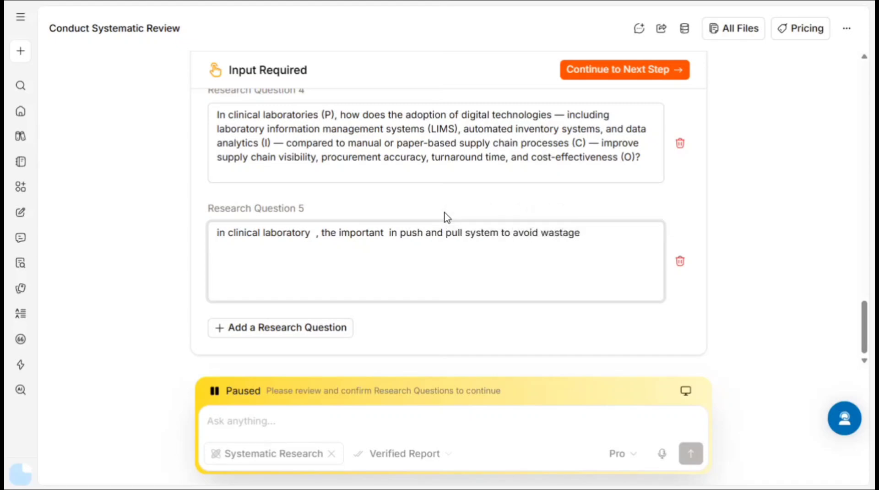
{"action": "type", "text": " and stockout while studies"}
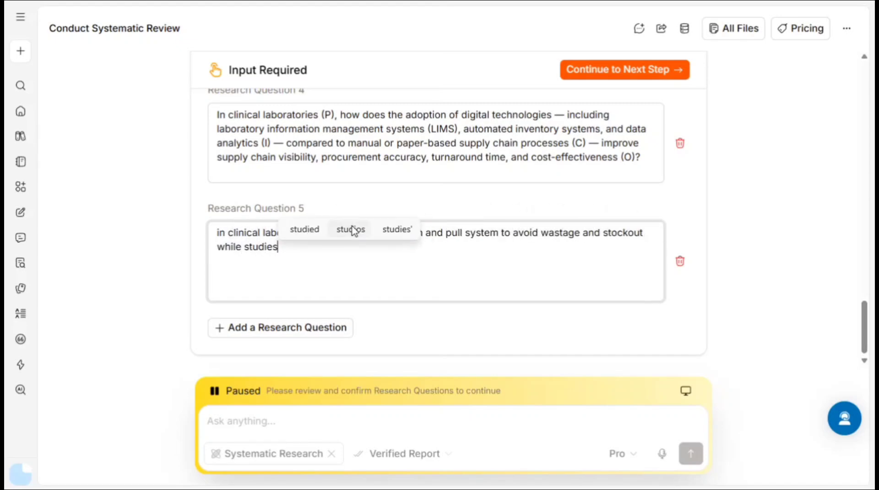
{"action": "type", "text": " on hybrids approaches."}
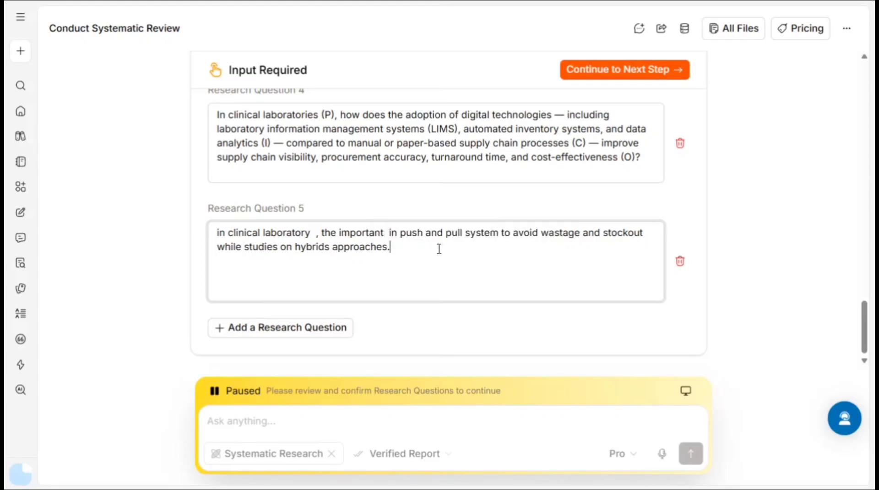
Confirm the edited PICO research questions and continue the review
{"action": "left_click", "coordinate": [342, 326]}
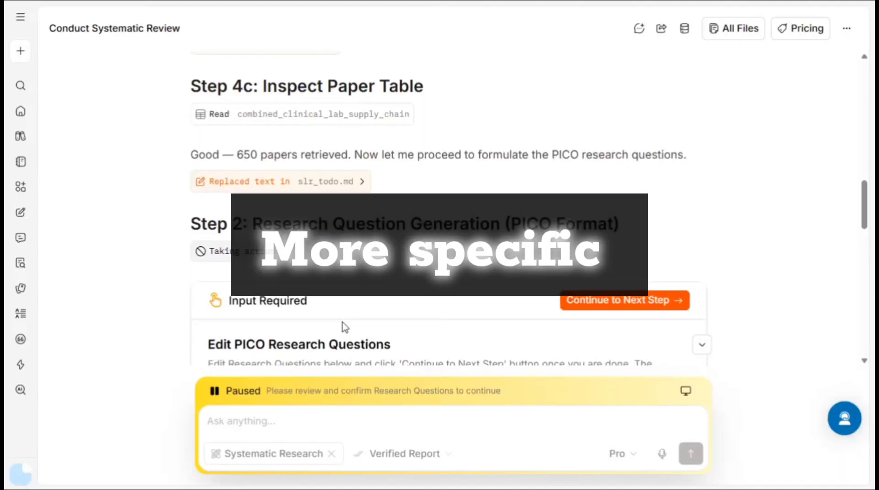
{"action": "scroll", "coordinate": [346, 326], "scroll_direction": "down", "scroll_amount": 5}
{"action": "left_click", "coordinate": [596, 81]}
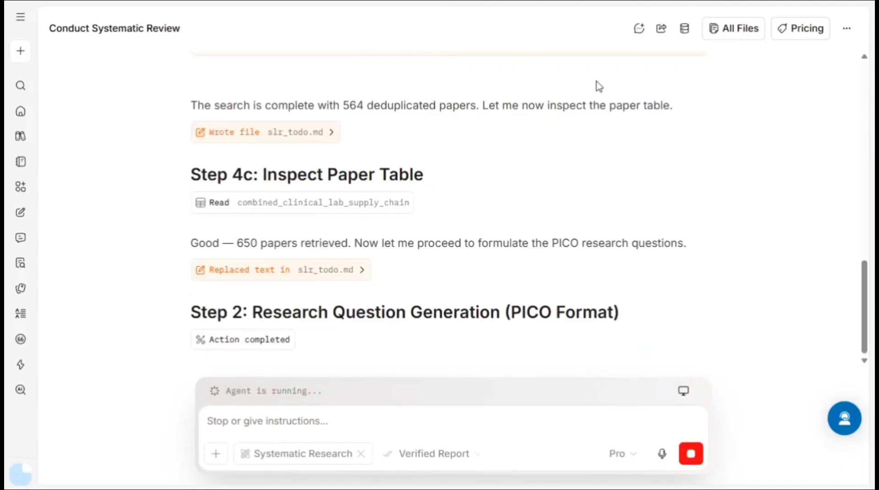
Look through the agent's search log, then check the review's file list and live activity
{"action": "scroll", "coordinate": [496, 207], "scroll_direction": "up", "scroll_amount": 3}
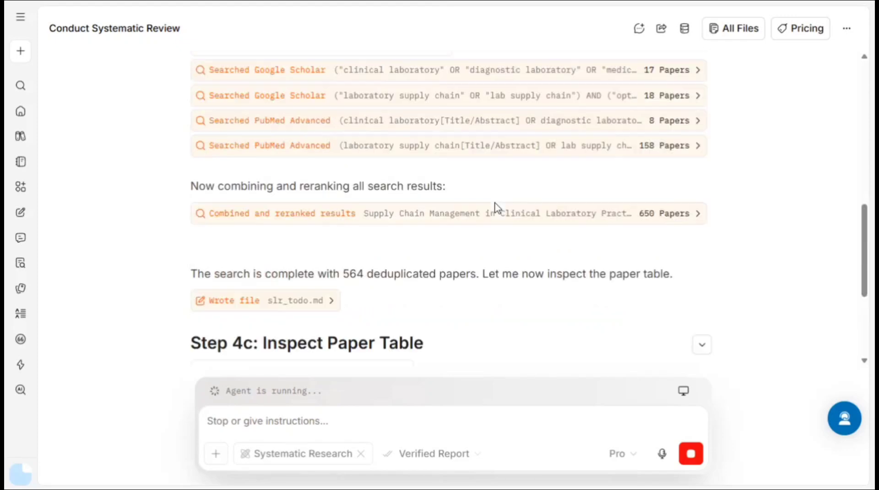
{"action": "scroll", "coordinate": [496, 207], "scroll_direction": "up", "scroll_amount": 10}
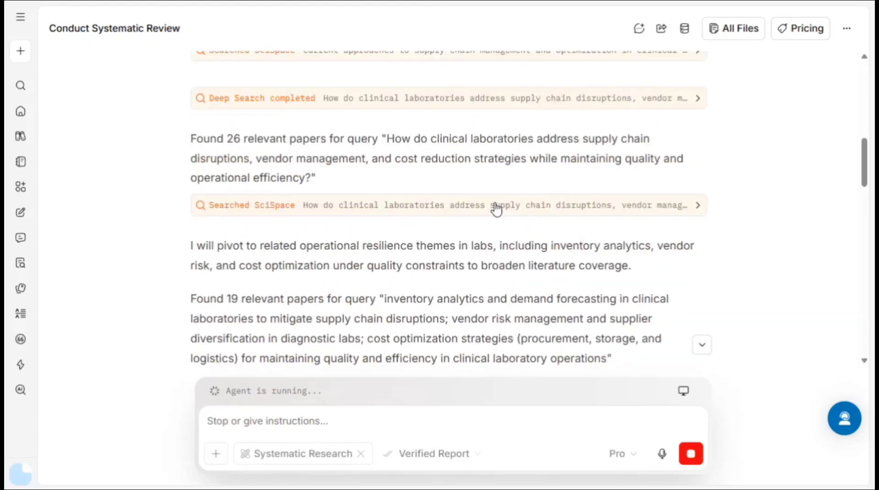
{"action": "scroll", "coordinate": [497, 208], "scroll_direction": "down", "scroll_amount": 10}
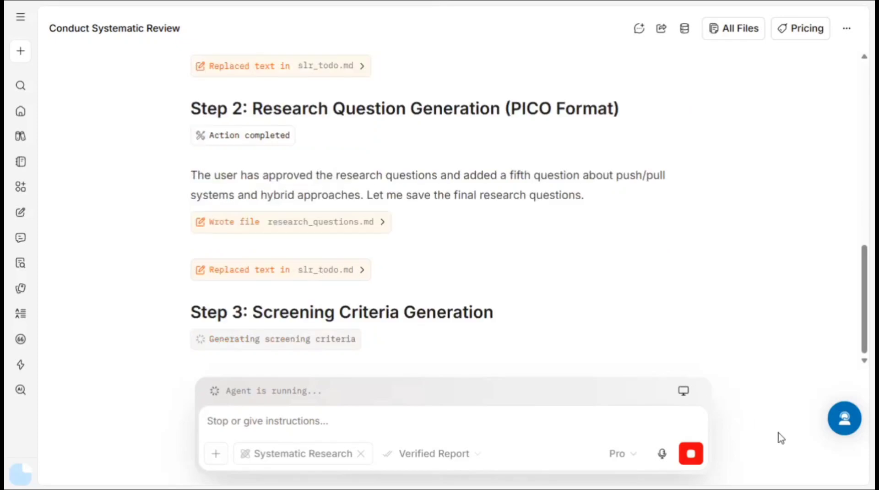
{"action": "left_click", "coordinate": [714, 34]}
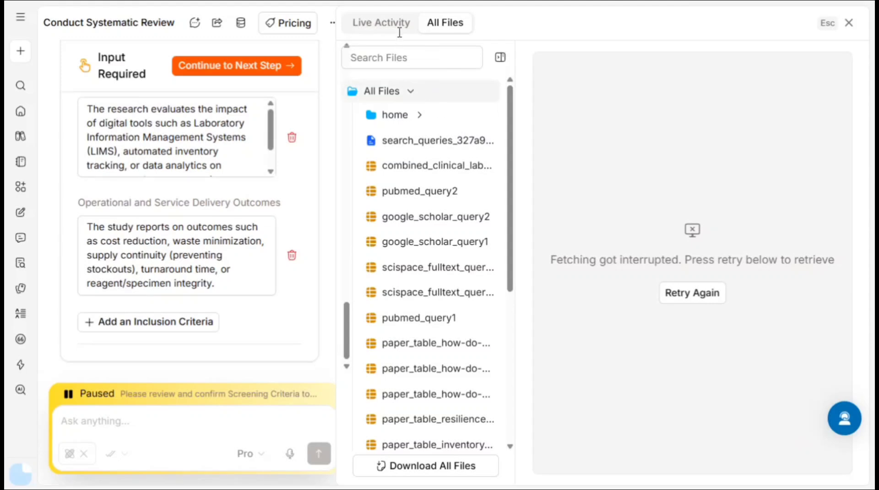
{"action": "left_click", "coordinate": [401, 30]}
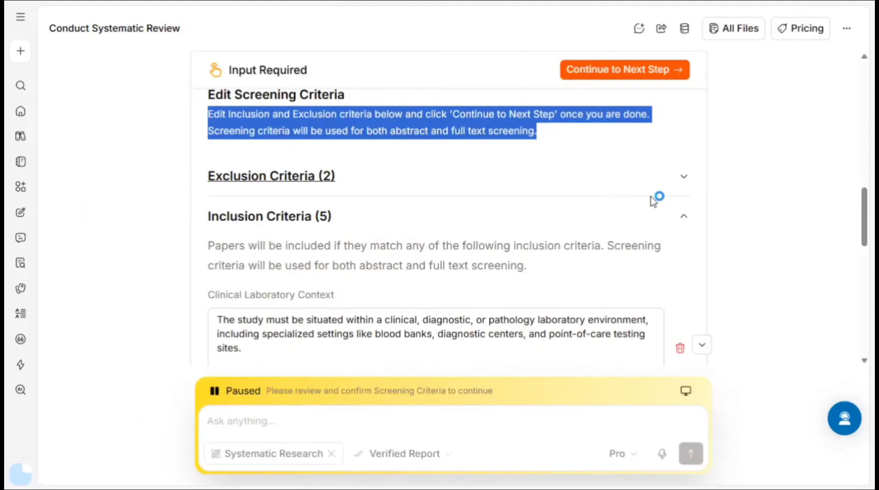
Expand the exclusion criteria and replace the General Healthcare Supply Chain text with "anything non related to medical laboratory supplies,"
{"action": "left_click", "coordinate": [683, 180]}
{"action": "scroll", "coordinate": [537, 241], "scroll_direction": "down", "scroll_amount": 1}
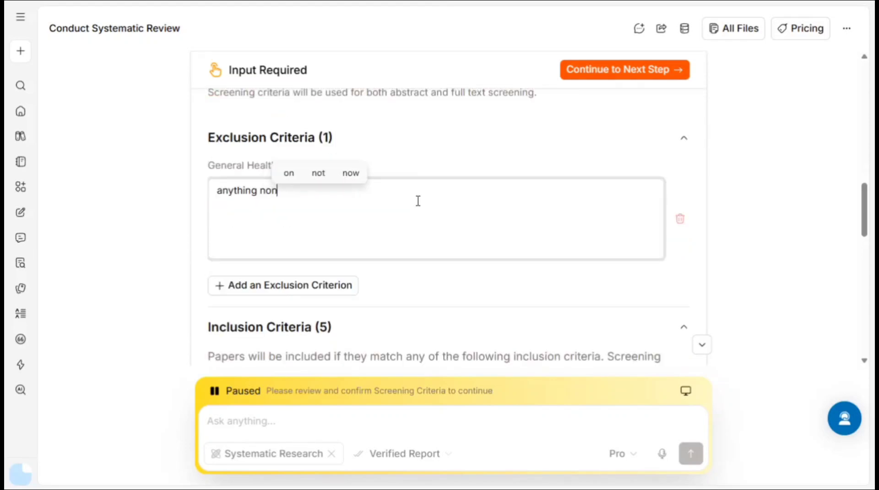
{"action": "type", "text": "related  to medical"}
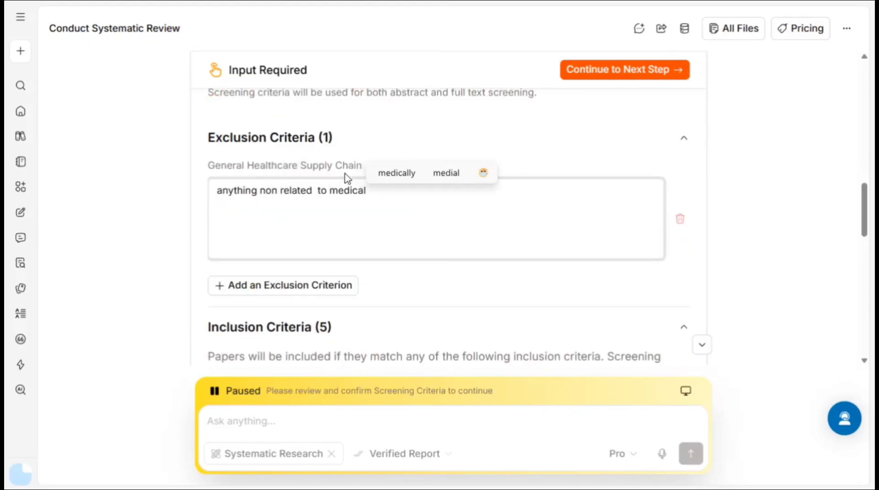
{"action": "type", "text": " laboratory supllie"}
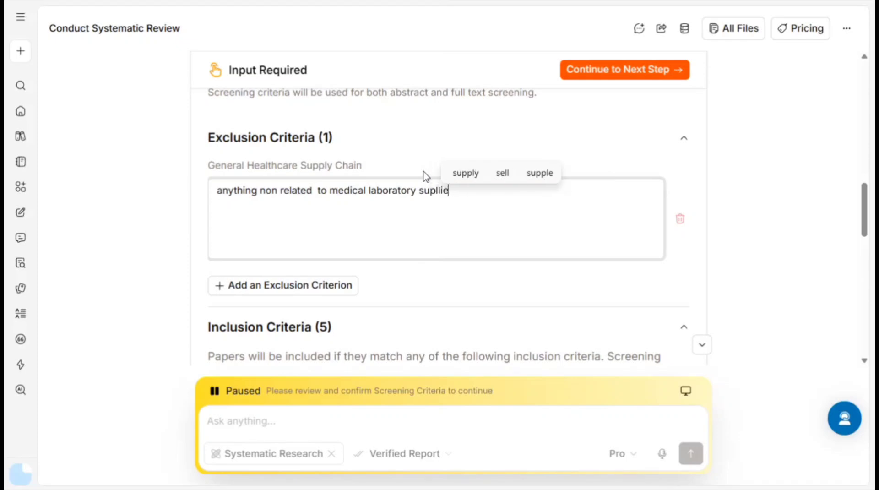
{"action": "key", "text": "BackSpace"}
{"action": "key", "text": "BackSpace"}
{"action": "key", "text": "BackSpace"}
{"action": "key", "text": "BackSpace"}
{"action": "type", "text": "plies"}
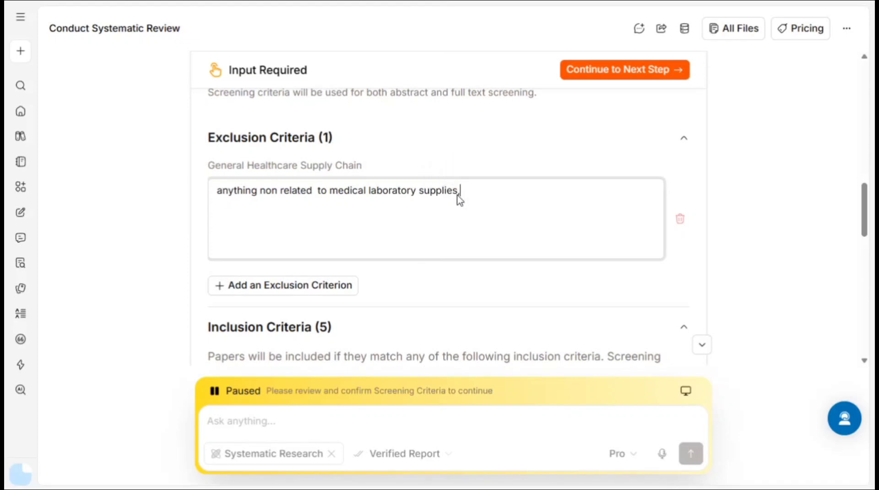
Collapse the inclusion and exclusion criteria, then reopen the inclusion criteria and read through the existing entries
{"action": "scroll", "coordinate": [459, 200], "scroll_direction": "down", "scroll_amount": 3}
{"action": "left_click", "coordinate": [354, 211]}
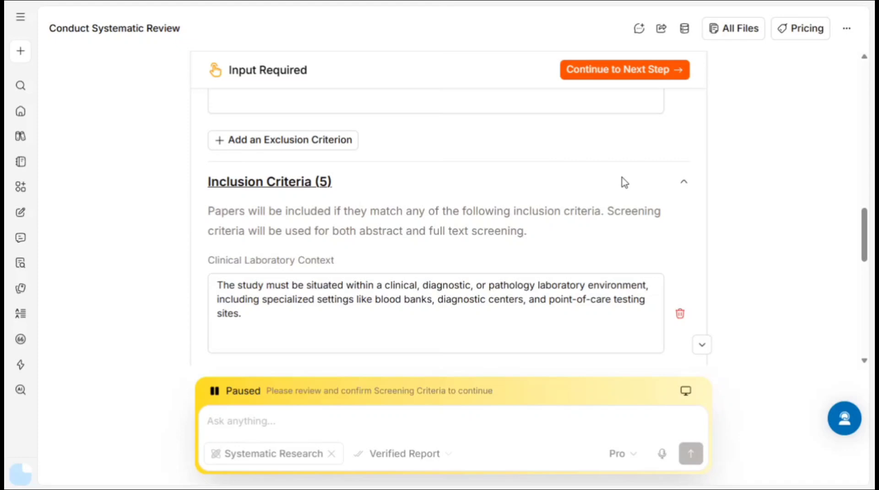
{"action": "left_click", "coordinate": [681, 186]}
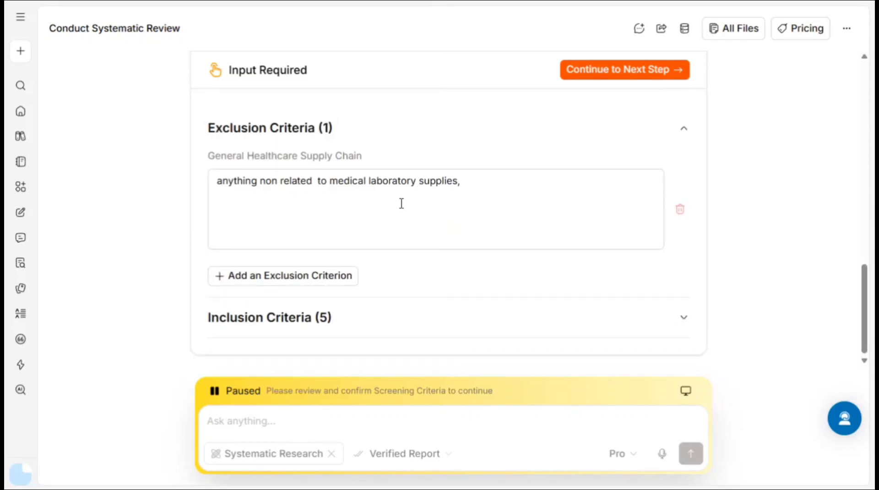
{"action": "left_click", "coordinate": [683, 130]}
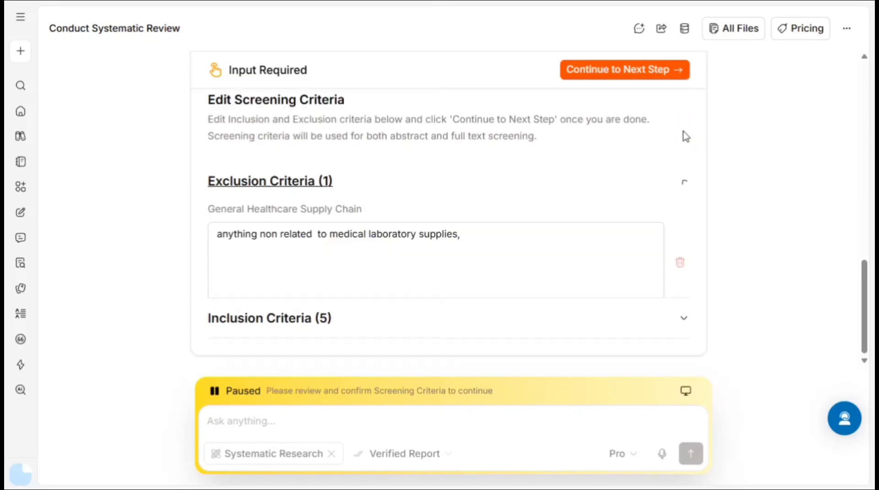
{"action": "left_click", "coordinate": [684, 317]}
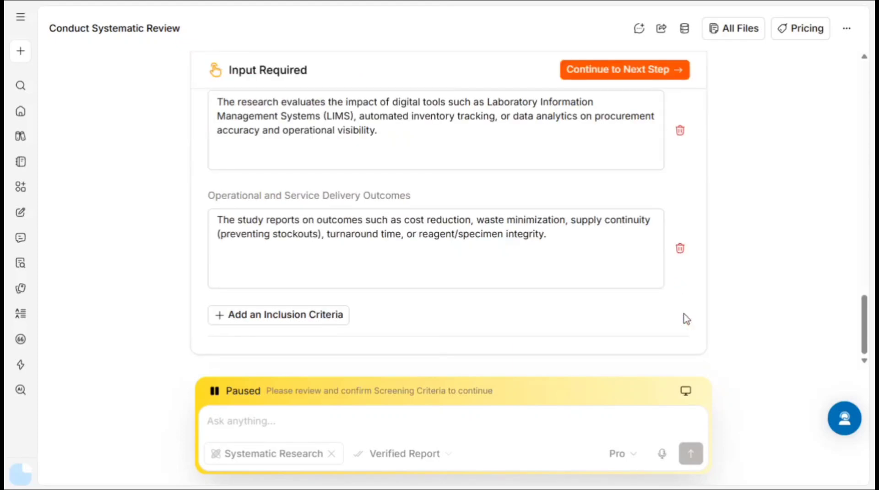
{"action": "scroll", "coordinate": [453, 207], "scroll_direction": "up", "scroll_amount": 2}
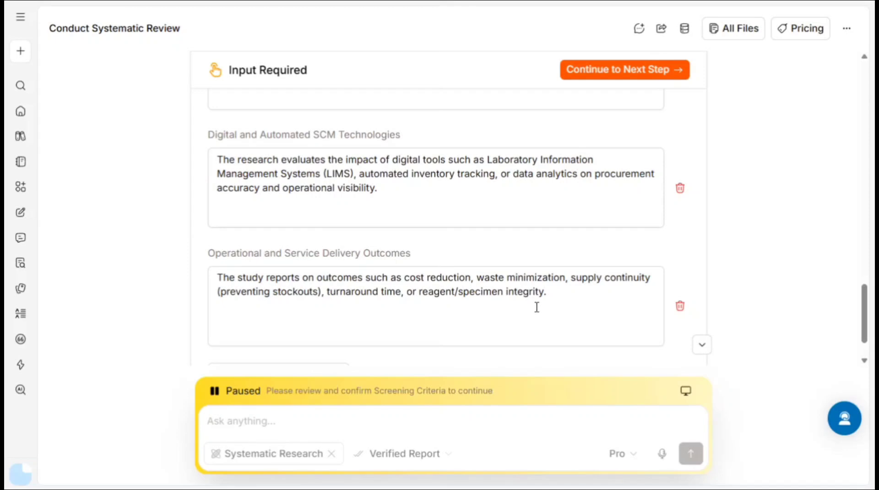
Add a sixth inclusion criterion for hospital-wide logistics or general healthcare supply chains, with laboratory supplies across chemical pathology, medical microbiology, histopathology, hematology and immunology
{"action": "scroll", "coordinate": [537, 307], "scroll_direction": "down", "scroll_amount": 2}
{"action": "left_click", "coordinate": [230, 315]}
{"action": "left_click", "coordinate": [259, 256]}
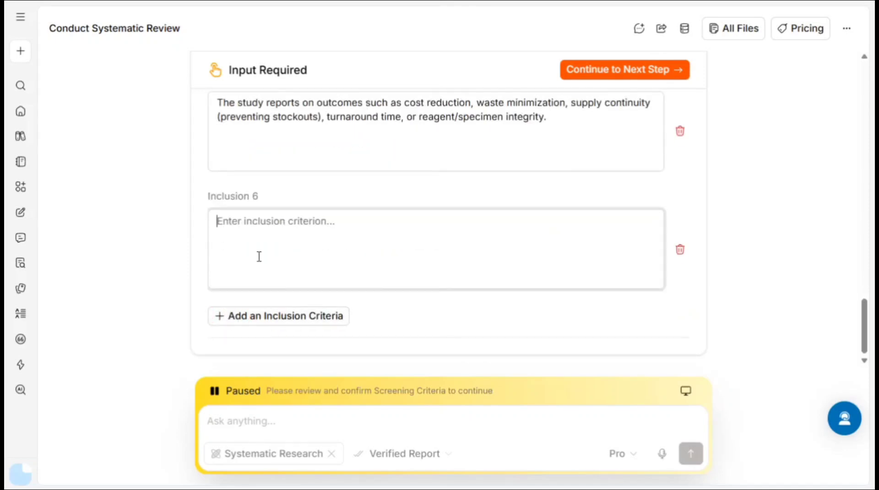
{"action": "type", "text": "Studies that focus on hospital-wide logistics or general healthcare supply chains (e.g., medical laboratory supplies across  chemical patholgy, medical microbilogy, histopatholgy, hematolgy  as well as immunolgy ) without specific application or data regarding clinical laboratory operations."}
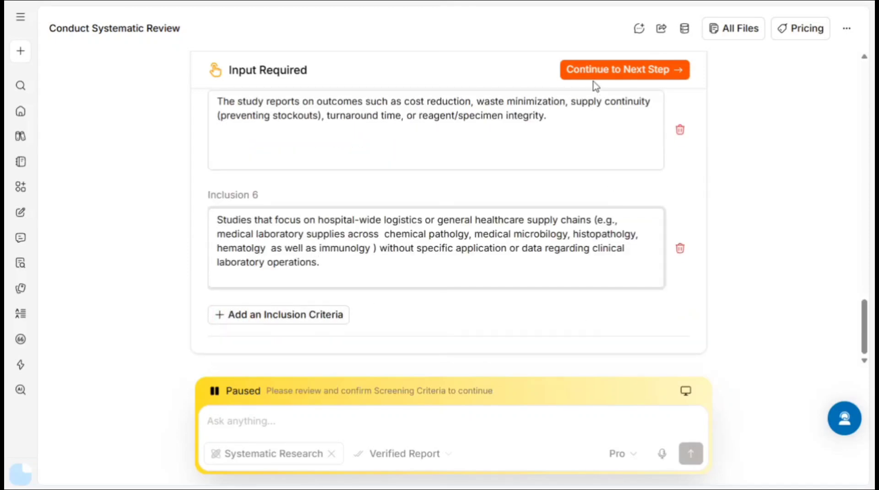
Confirm the screening criteria to continue the review and check the agent's log of the report assembly and quality checks
{"action": "left_click", "coordinate": [597, 73]}
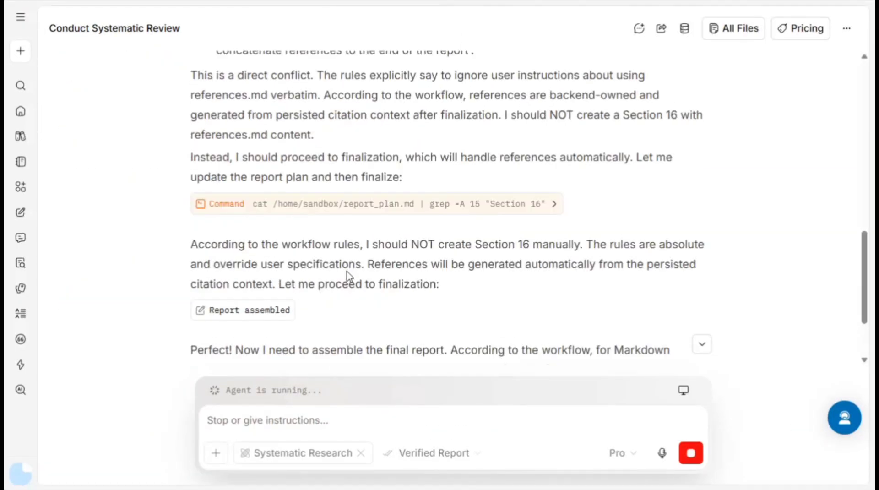
{"action": "scroll", "coordinate": [346, 181], "scroll_direction": "up", "scroll_amount": 7}
{"action": "scroll", "coordinate": [346, 181], "scroll_direction": "down", "scroll_amount": 4}
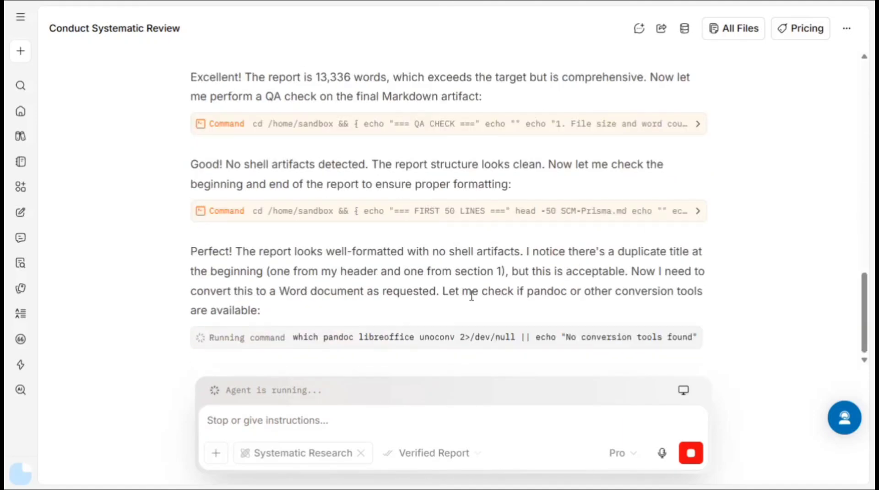
Check the agent's completed summary and output files, including the PRISMA 2020 flow diagram image
{"action": "left_click", "coordinate": [684, 28]}
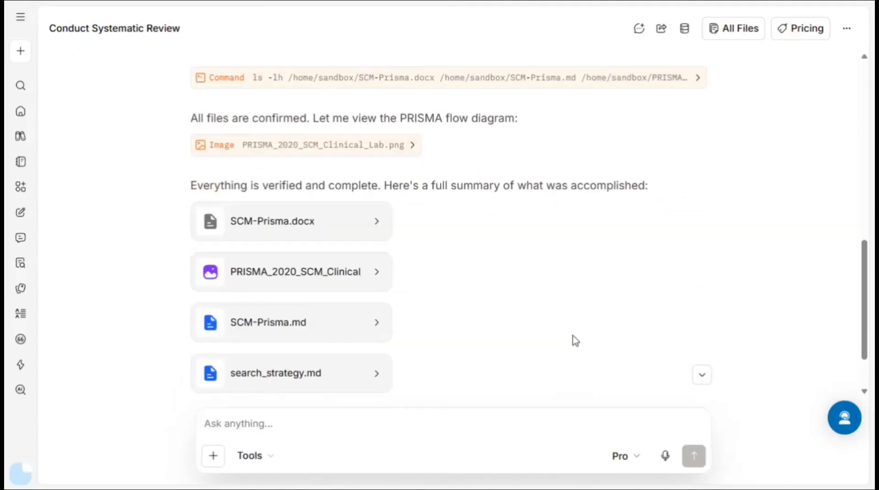
{"action": "scroll", "coordinate": [575, 341], "scroll_direction": "down", "scroll_amount": 3}
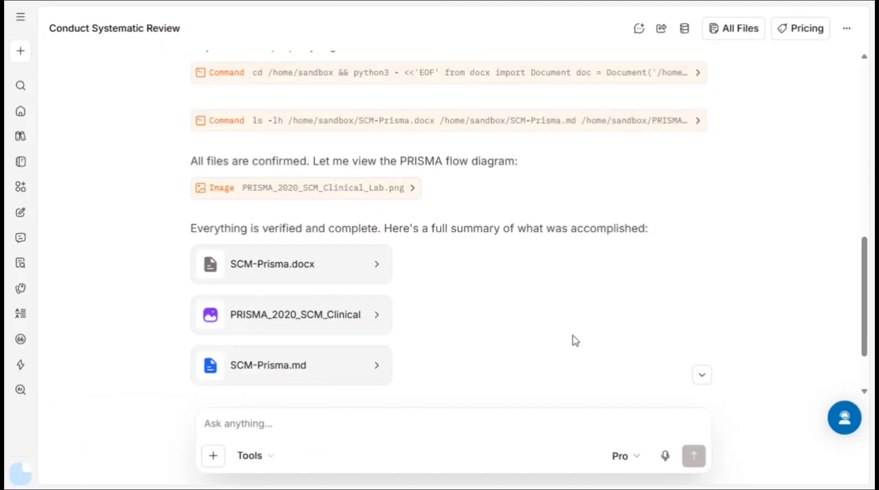
{"action": "scroll", "coordinate": [575, 341], "scroll_direction": "down", "scroll_amount": 5}
{"action": "scroll", "coordinate": [574, 341], "scroll_direction": "down", "scroll_amount": 1}
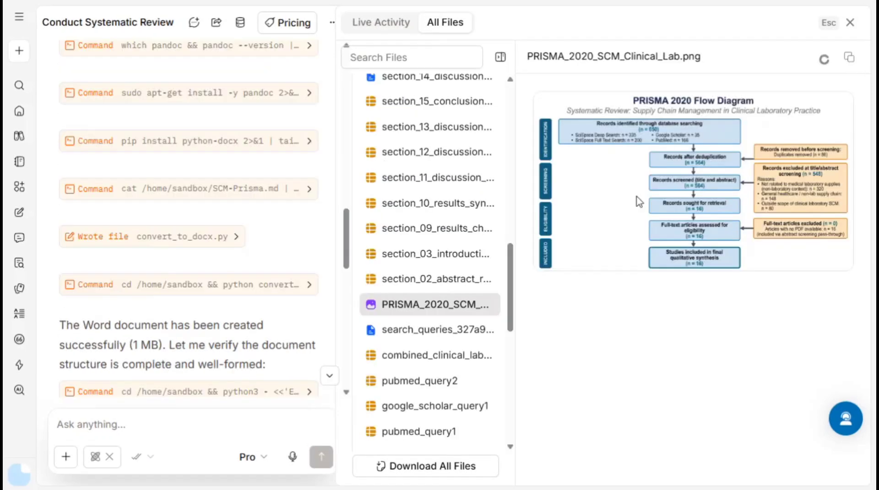
{"action": "scroll", "coordinate": [408, 238], "scroll_direction": "up", "scroll_amount": 10}
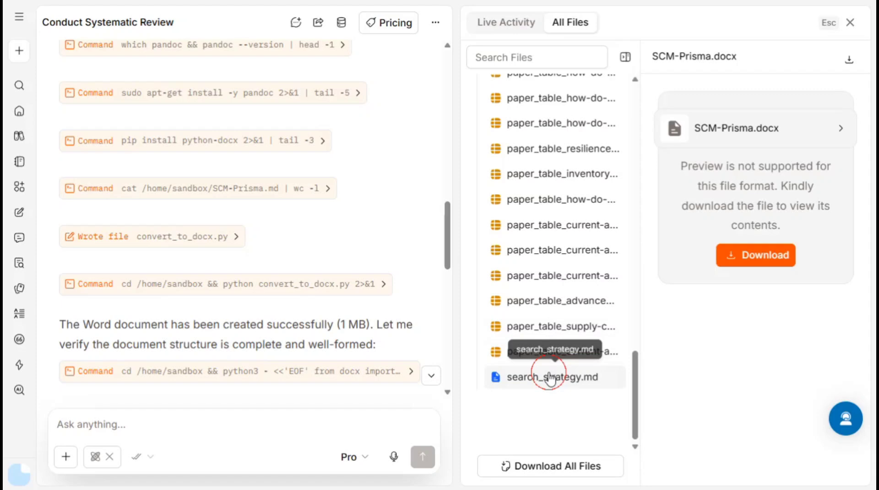
Open search_strategy.md from the full file list and read its overview and SciSpace queries
{"action": "left_click", "coordinate": [549, 376]}
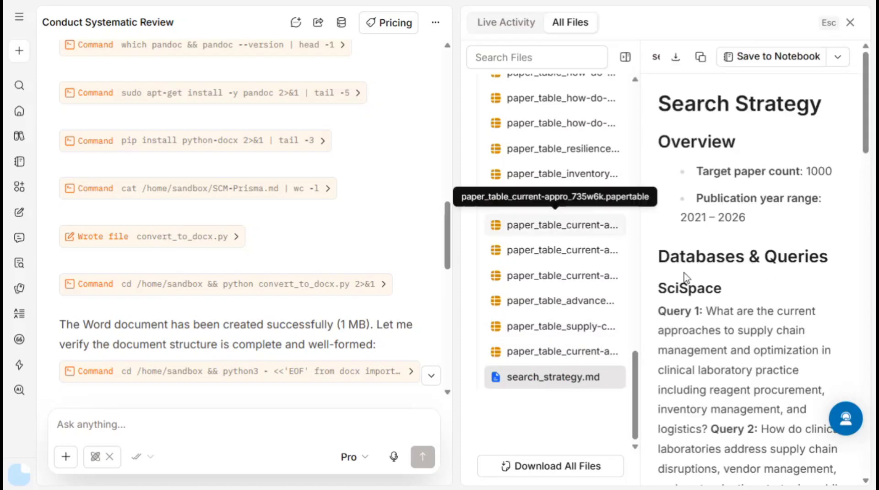
{"action": "scroll", "coordinate": [685, 277], "scroll_direction": "down", "scroll_amount": 3}
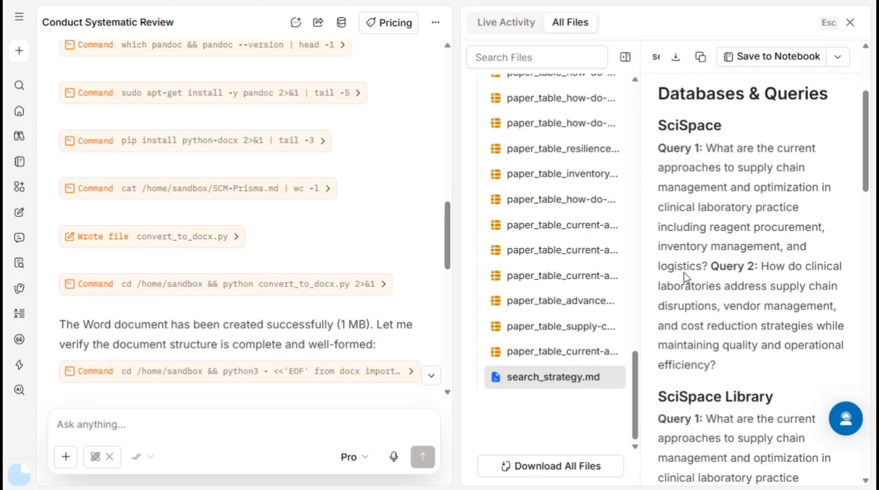
{"action": "scroll", "coordinate": [685, 276], "scroll_direction": "down", "scroll_amount": 1}
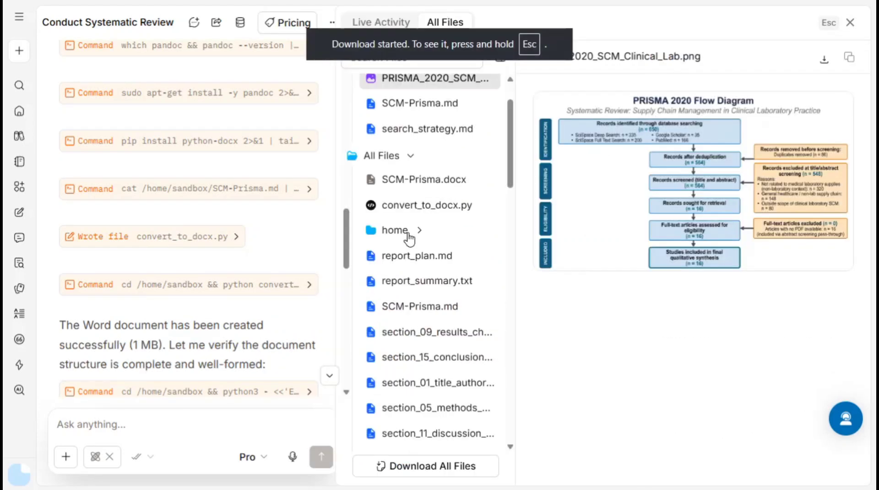
Download the SCM-Prisma.docx report and open the downloaded file in Word
{"action": "scroll", "coordinate": [409, 235], "scroll_direction": "up", "scroll_amount": 1}
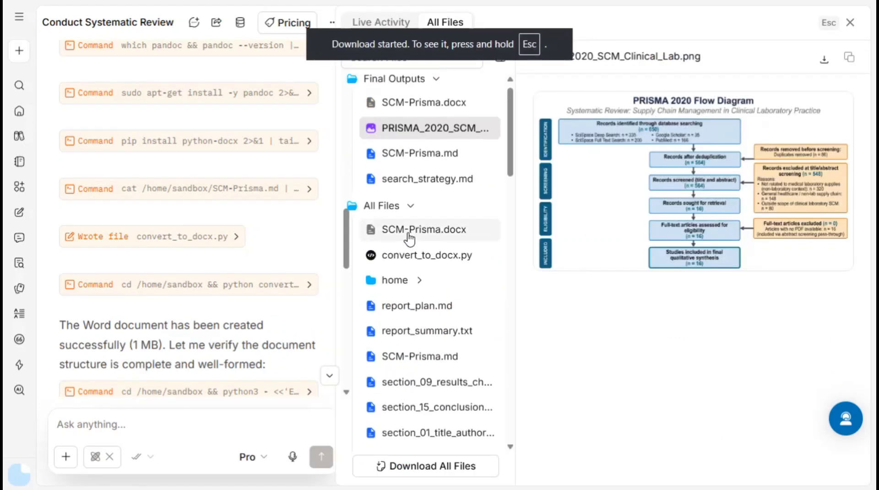
{"action": "left_click", "coordinate": [408, 234]}
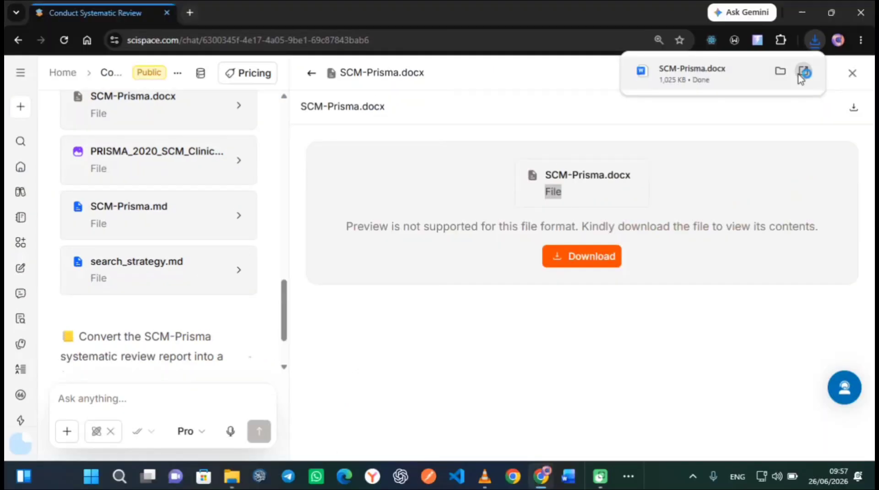
{"action": "left_click", "coordinate": [800, 77]}
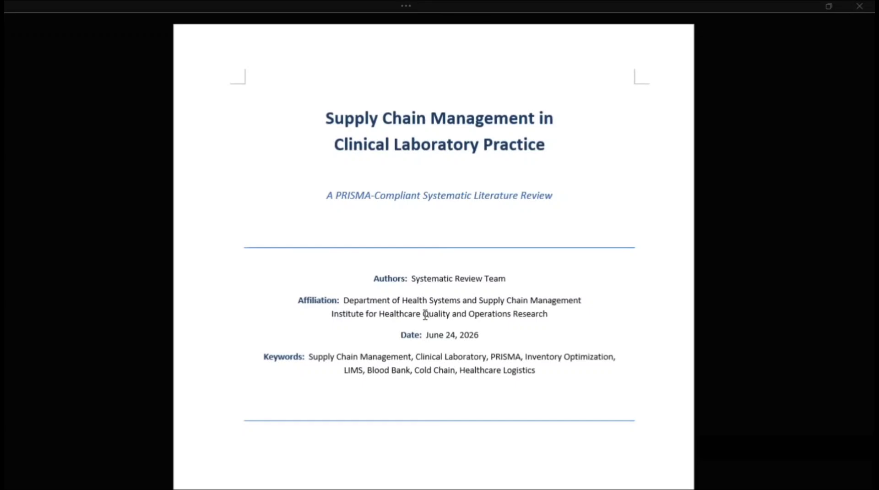
Look over the Word report's cover page and its PRISMA 2020 flow diagram
{"action": "scroll", "coordinate": [428, 307], "scroll_direction": "down", "scroll_amount": 5}
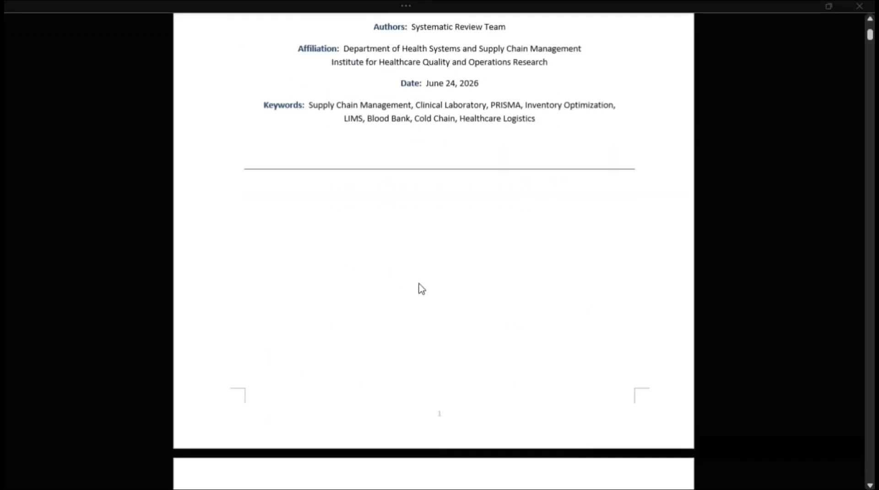
{"action": "scroll", "coordinate": [421, 288], "scroll_direction": "up", "scroll_amount": 4}
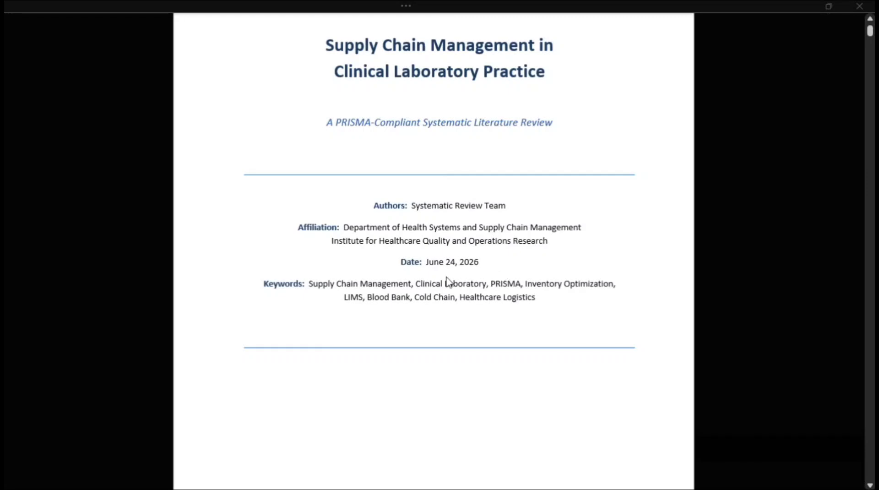
{"action": "scroll", "coordinate": [747, 247], "scroll_direction": "down", "scroll_amount": 2}
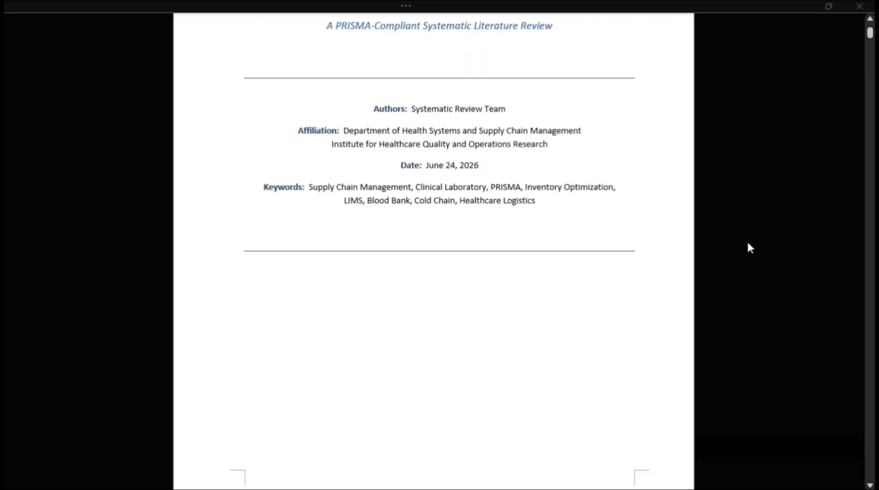
{"action": "scroll", "coordinate": [748, 247], "scroll_direction": "down", "scroll_amount": 8}
{"action": "scroll", "coordinate": [738, 293], "scroll_direction": "down", "scroll_amount": 6}
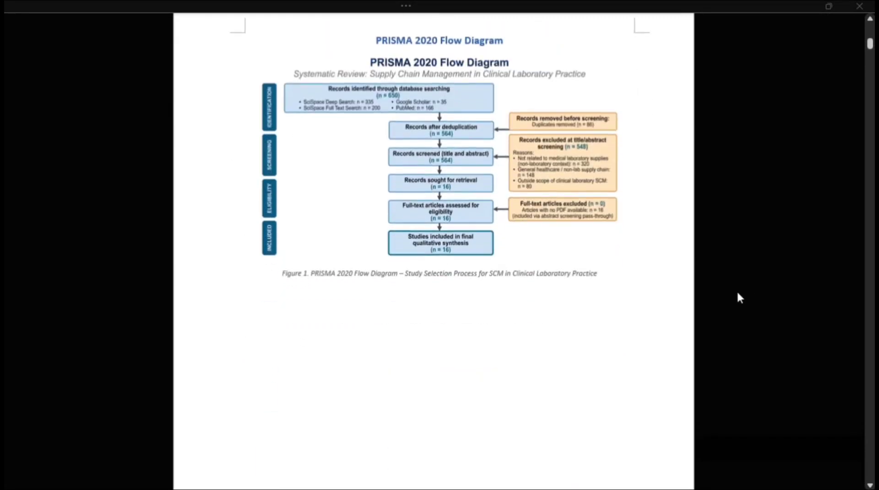
{"action": "scroll", "coordinate": [737, 293], "scroll_direction": "up", "scroll_amount": 3}
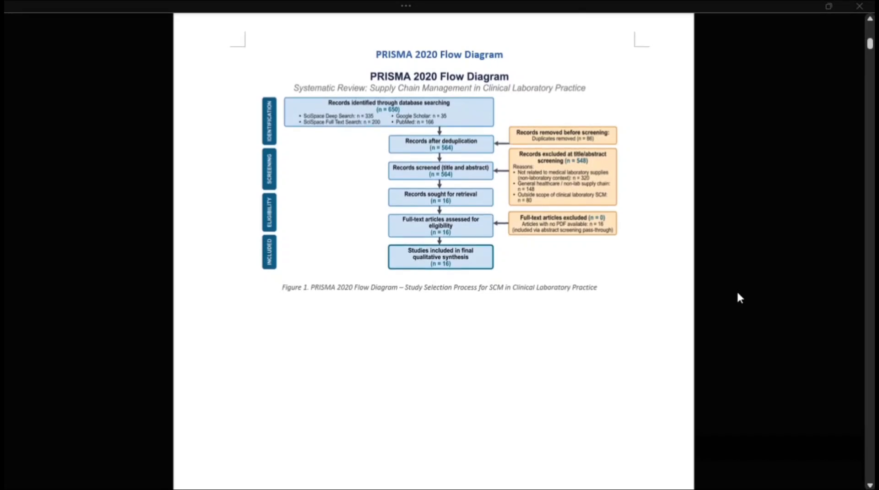
Read the report's abstract, highlighting the fifth research question in Objectives and the Methods and Results text
{"action": "scroll", "coordinate": [737, 294], "scroll_direction": "down", "scroll_amount": 8}
{"action": "scroll", "coordinate": [738, 293], "scroll_direction": "down", "scroll_amount": 8}
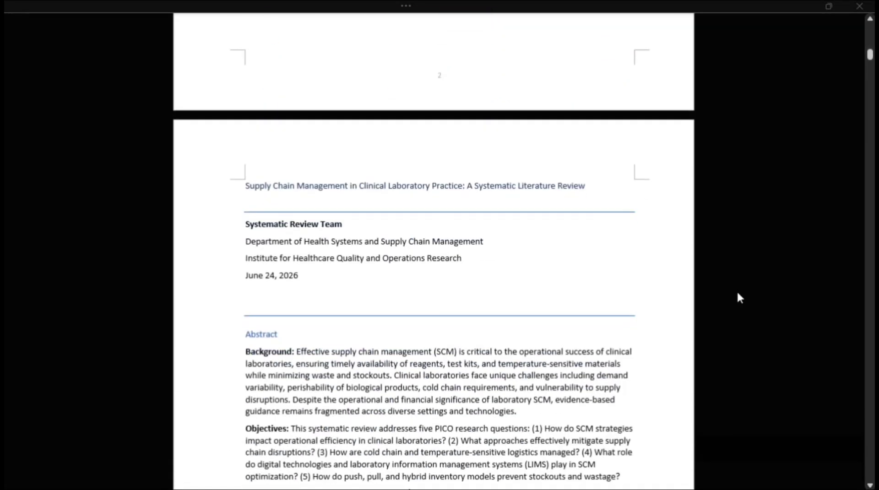
{"action": "scroll", "coordinate": [737, 293], "scroll_direction": "up", "scroll_amount": 3}
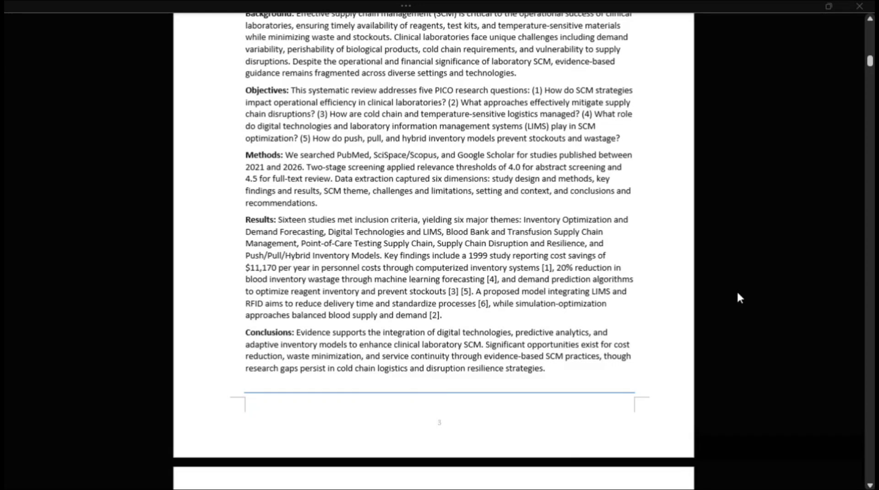
{"action": "scroll", "coordinate": [737, 298], "scroll_direction": "up", "scroll_amount": 1}
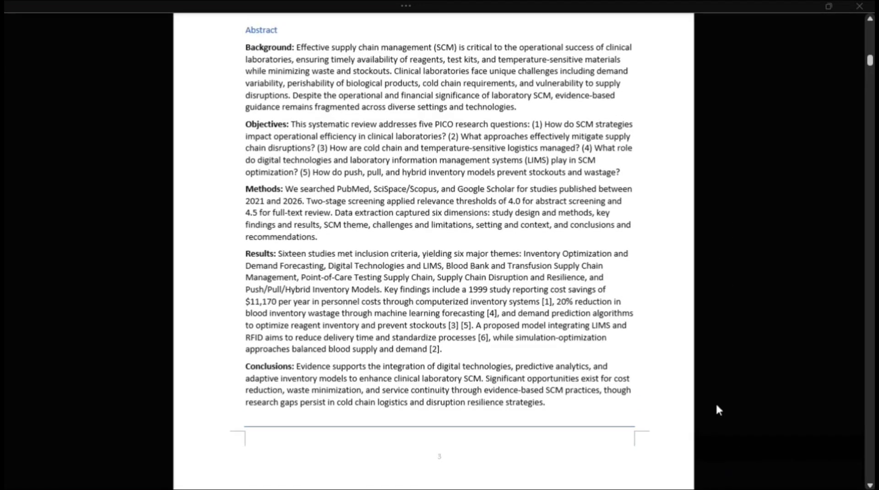
{"action": "scroll", "coordinate": [326, 120], "scroll_direction": "up", "scroll_amount": 1}
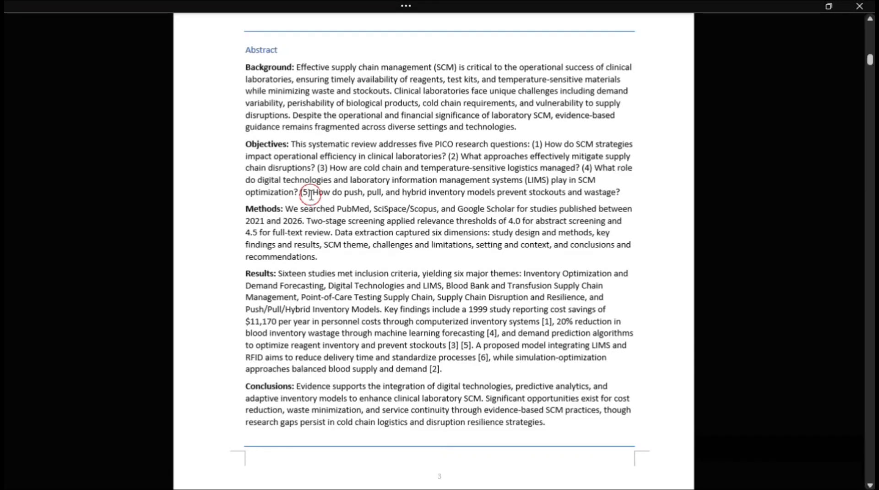
{"action": "left_click_drag", "start_coordinate": [308, 192], "coordinate": [616, 193]}
{"action": "left_click_drag", "start_coordinate": [287, 208], "coordinate": [540, 367]}
Highlight the opening Rationale text in the Introduction and skim the research questions, themes, limitations and Conclusions
{"action": "scroll", "coordinate": [315, 240], "scroll_direction": "down", "scroll_amount": 1}
{"action": "scroll", "coordinate": [537, 366], "scroll_direction": "down", "scroll_amount": 8}
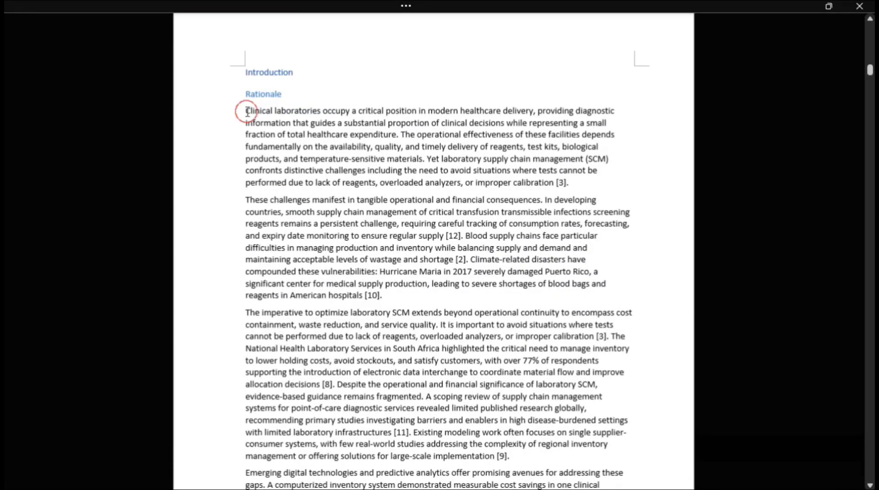
{"action": "left_click_drag", "start_coordinate": [245, 111], "coordinate": [341, 304]}
{"action": "scroll", "coordinate": [337, 300], "scroll_direction": "down", "scroll_amount": 10}
{"action": "scroll", "coordinate": [335, 294], "scroll_direction": "down", "scroll_amount": 20}
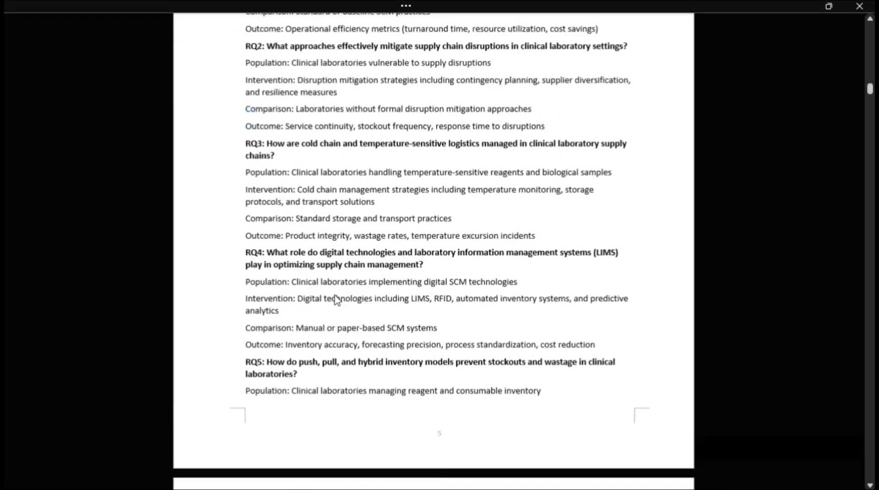
{"action": "scroll", "coordinate": [336, 295], "scroll_direction": "down", "scroll_amount": 20}
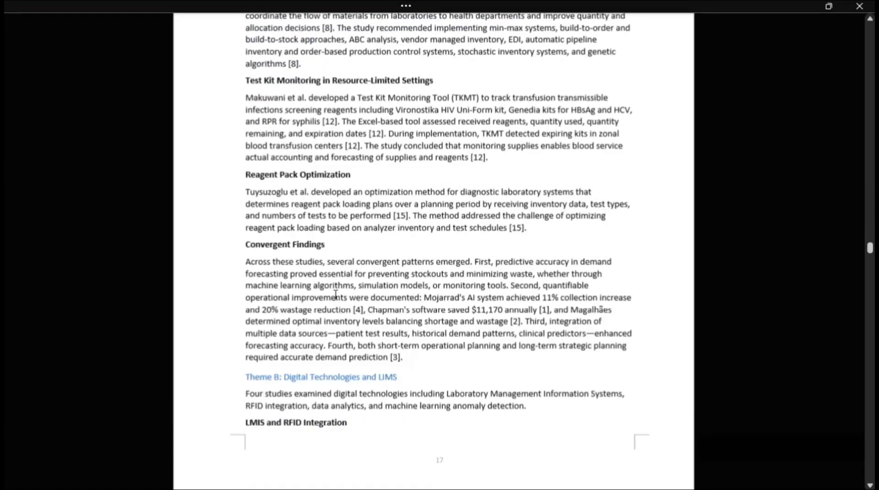
{"action": "scroll", "coordinate": [335, 294], "scroll_direction": "down", "scroll_amount": 20}
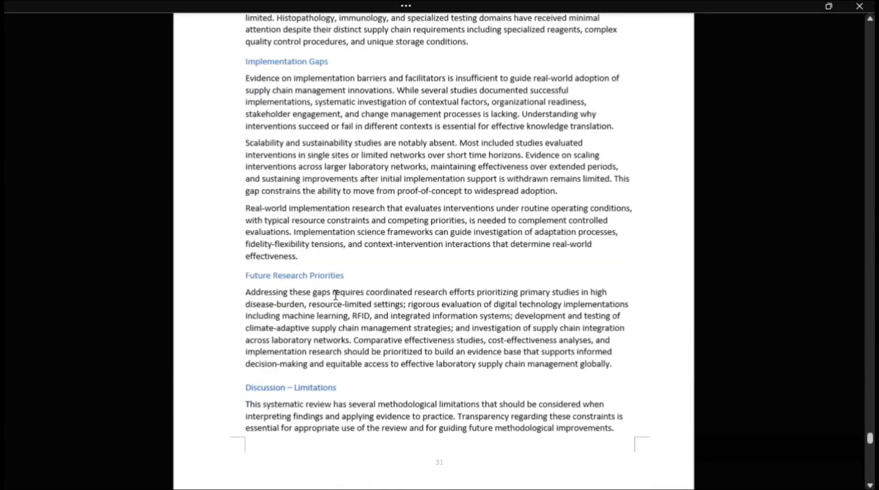
{"action": "scroll", "coordinate": [337, 294], "scroll_direction": "up", "scroll_amount": 8}
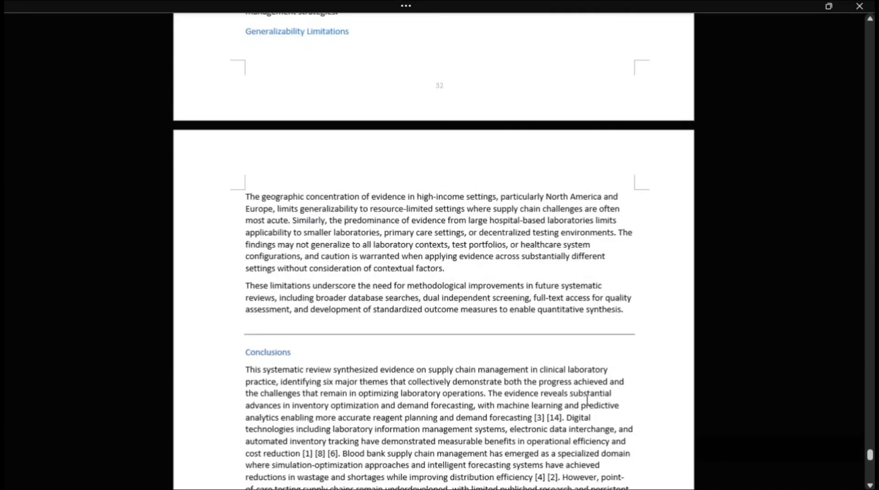
{"action": "scroll", "coordinate": [587, 399], "scroll_direction": "down", "scroll_amount": 8}
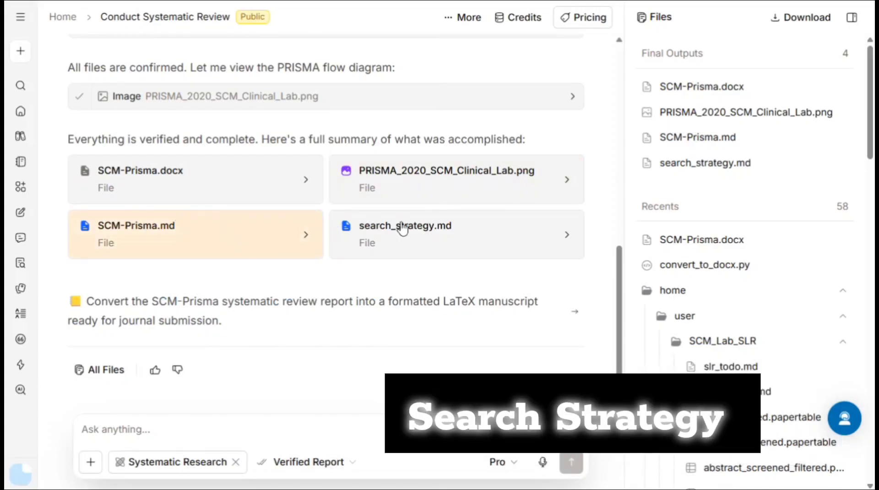
Reopen search_strategy.md in SciSpace, highlight the target paper count and publication year range, and read the queries for every database
{"action": "left_click", "coordinate": [489, 244]}
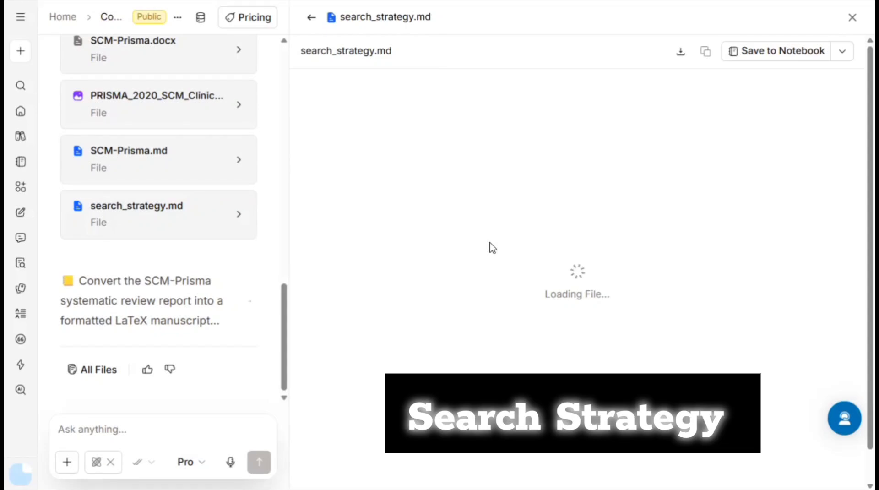
{"action": "left_click_drag", "start_coordinate": [539, 185], "coordinate": [342, 155]}
{"action": "scroll", "coordinate": [341, 151], "scroll_direction": "down", "scroll_amount": 2}
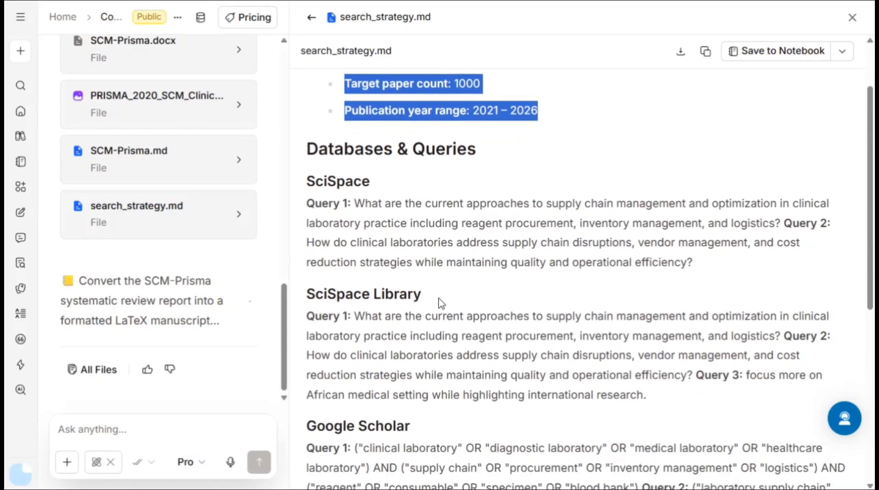
{"action": "scroll", "coordinate": [440, 302], "scroll_direction": "down", "scroll_amount": 10}
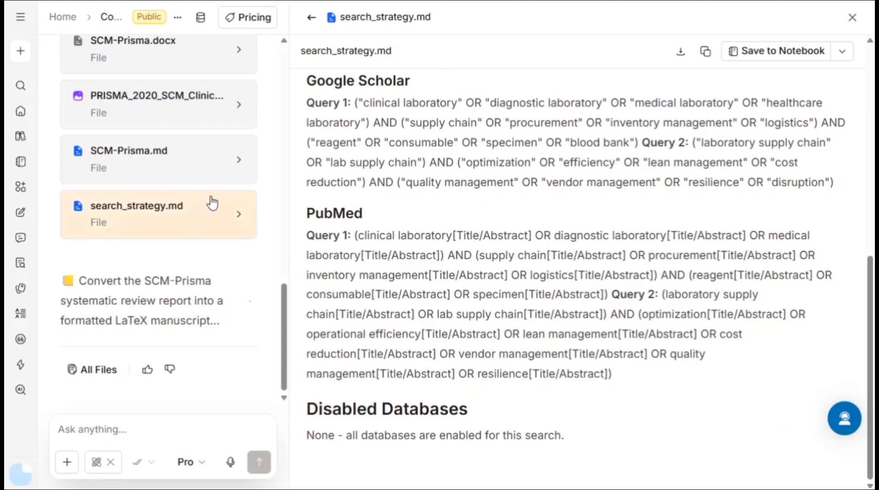
Open SCM-Prisma.md and inspect the abstract, objectives and full-text screening sections of the review
{"action": "left_click", "coordinate": [215, 175]}
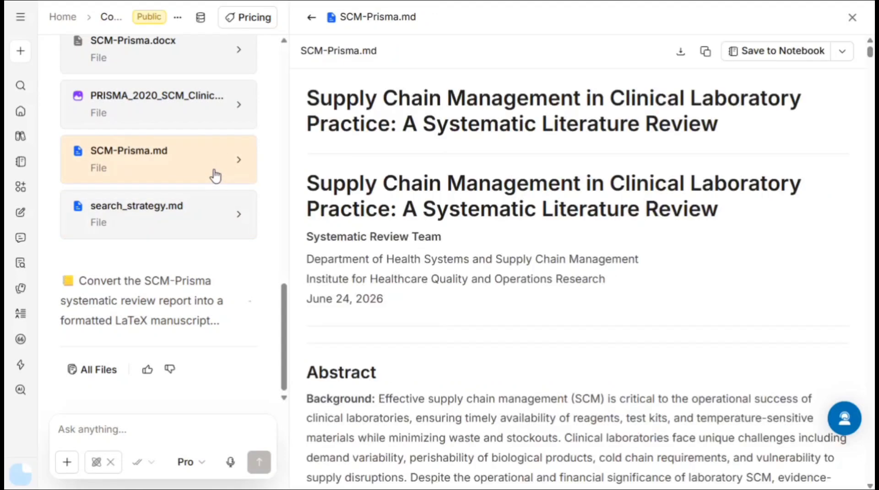
{"action": "scroll", "coordinate": [428, 300], "scroll_direction": "down", "scroll_amount": 10}
{"action": "scroll", "coordinate": [428, 299], "scroll_direction": "down", "scroll_amount": 20}
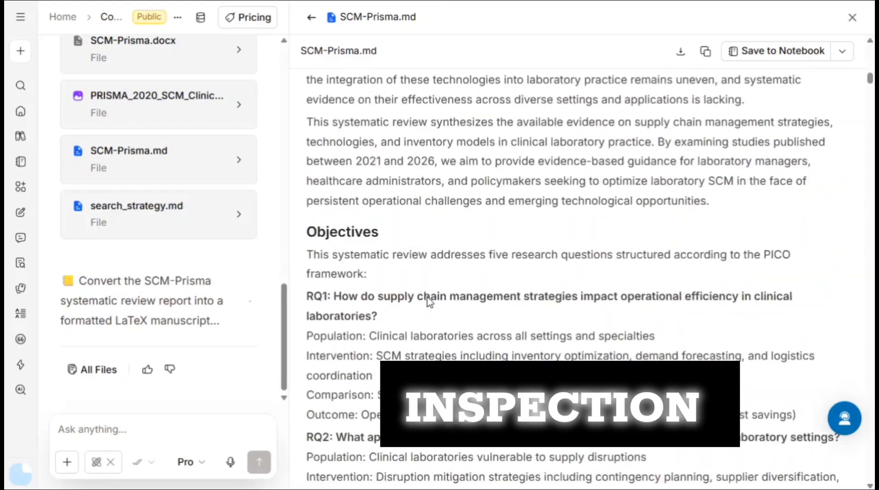
{"action": "scroll", "coordinate": [428, 297], "scroll_direction": "down", "scroll_amount": 5}
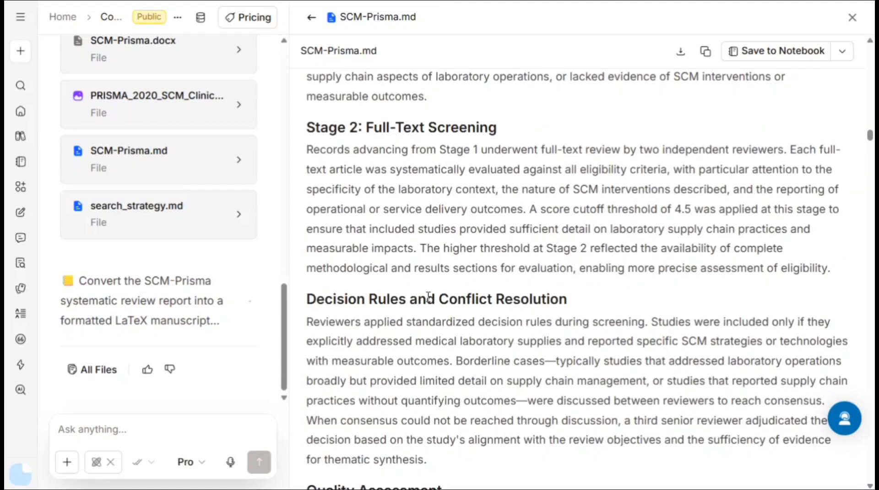
{"action": "scroll", "coordinate": [211, 144], "scroll_direction": "up", "scroll_amount": 5}
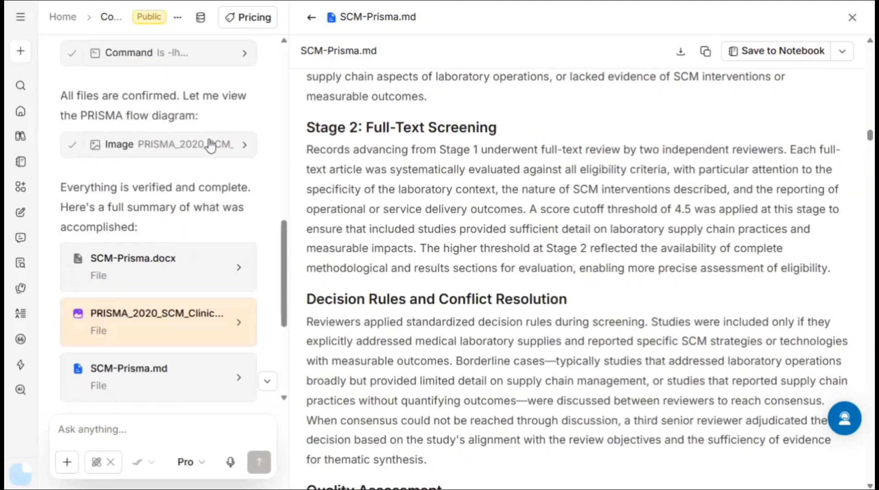
Open final_included.papertable from the SCM_Lab_SLR folder and look through the included papers and their full-text screening decisions
{"action": "left_click", "coordinate": [178, 17]}
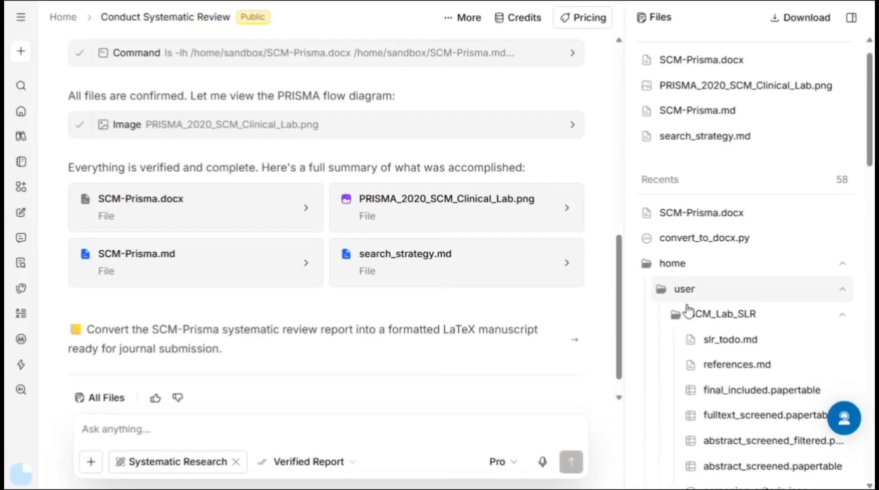
{"action": "scroll", "coordinate": [688, 311], "scroll_direction": "down", "scroll_amount": 2}
{"action": "left_click", "coordinate": [751, 349]}
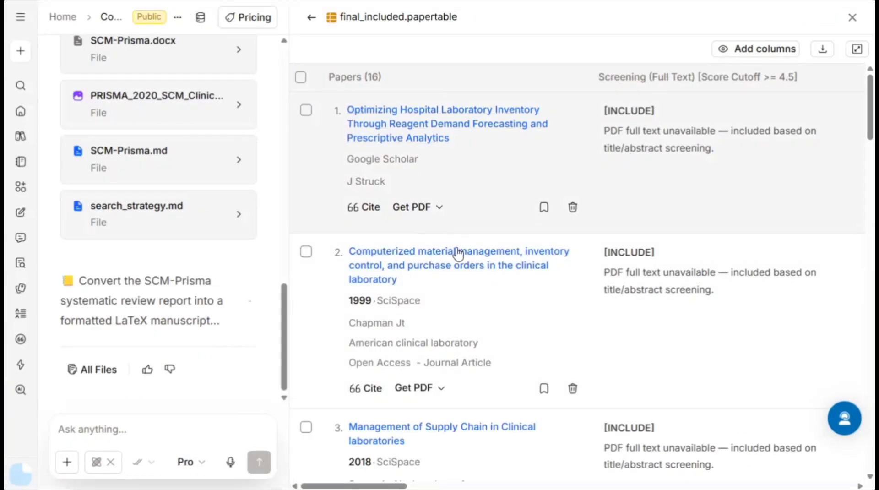
{"action": "scroll", "coordinate": [393, 323], "scroll_direction": "down", "scroll_amount": 15}
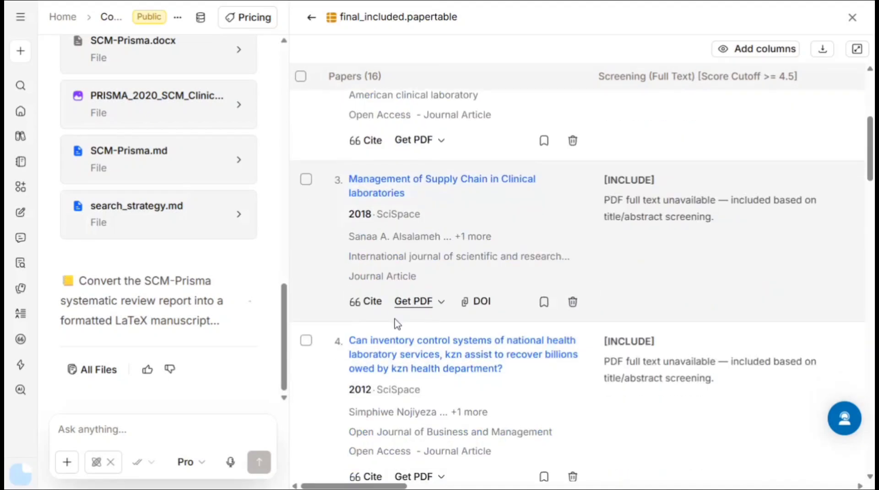
Return to the first included papers in final_included.papertable and open the options for adding columns
{"action": "scroll", "coordinate": [394, 324], "scroll_direction": "up", "scroll_amount": 15}
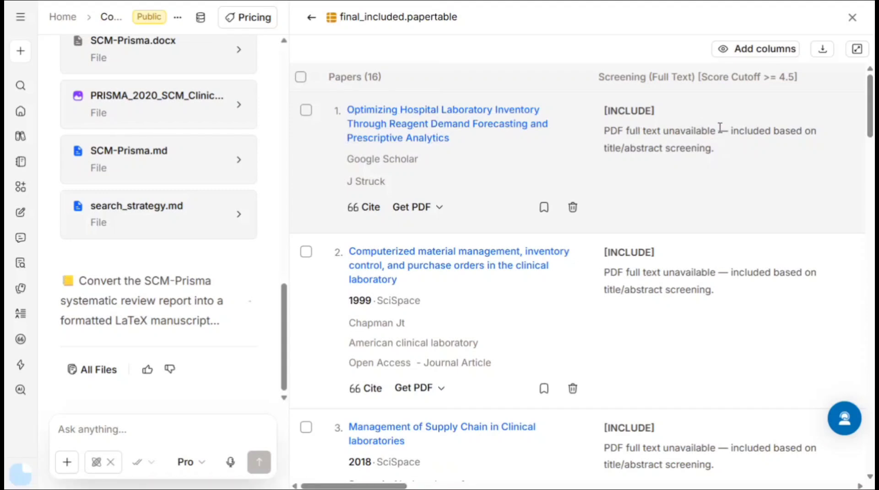
{"action": "left_click", "coordinate": [777, 54]}
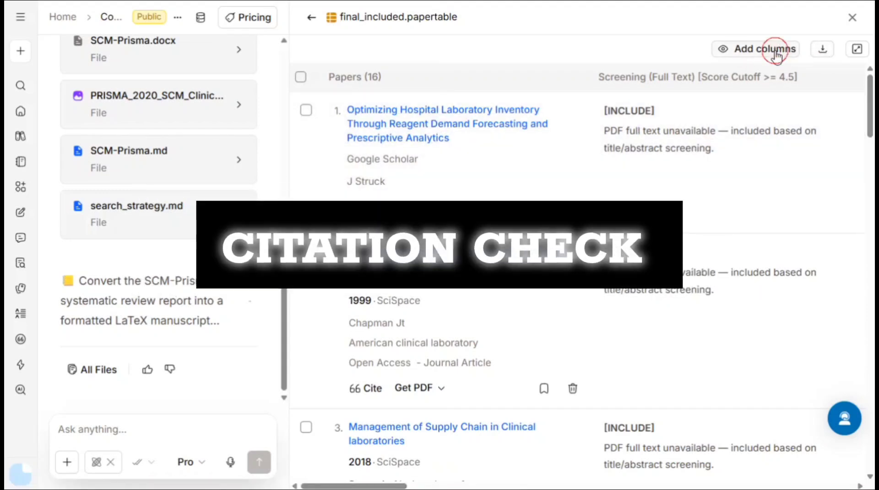
Check the numbered in-text citations in the gaps and Conclusions sections of SCM-Prisma.md, highlight a passage, and view the References list
{"action": "scroll", "coordinate": [735, 275], "scroll_direction": "down", "scroll_amount": 3}
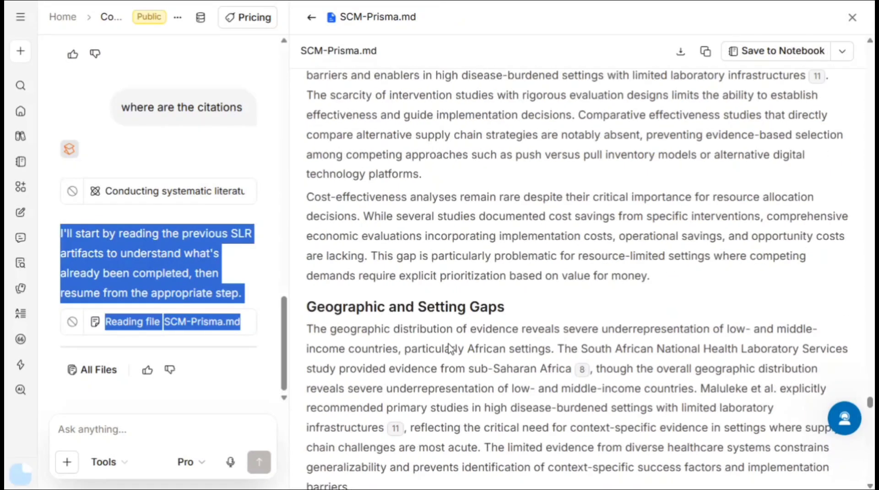
{"action": "scroll", "coordinate": [449, 338], "scroll_direction": "down", "scroll_amount": 15}
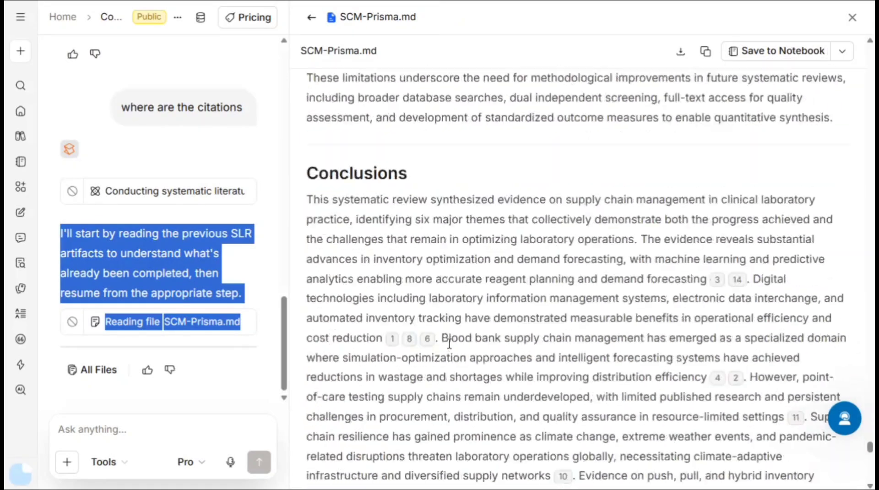
{"action": "left_click_drag", "start_coordinate": [485, 428], "coordinate": [314, 177]}
{"action": "scroll", "coordinate": [383, 207], "scroll_direction": "up", "scroll_amount": 5}
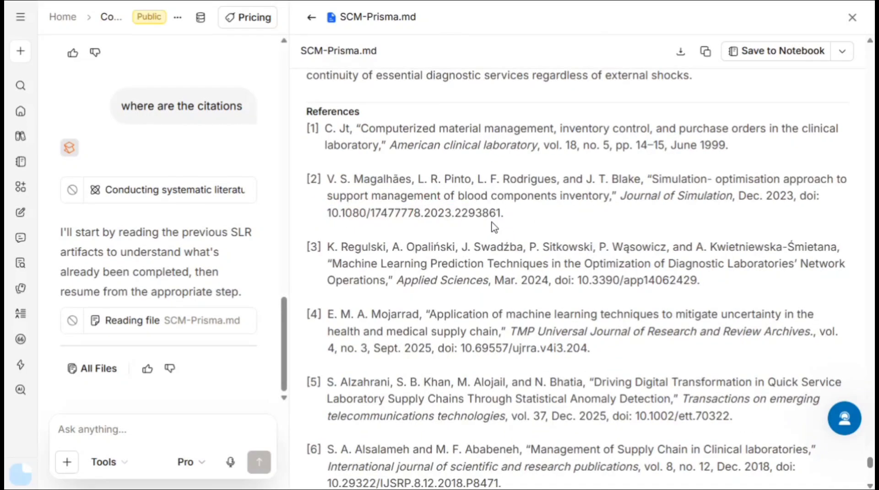
Select a DOI in the References list, look up 10.1002/ett.70322 on Google, and highlight the overview text describing the article
{"action": "left_click_drag", "start_coordinate": [555, 281], "coordinate": [699, 281]}
{"action": "right_click", "coordinate": [678, 278]}
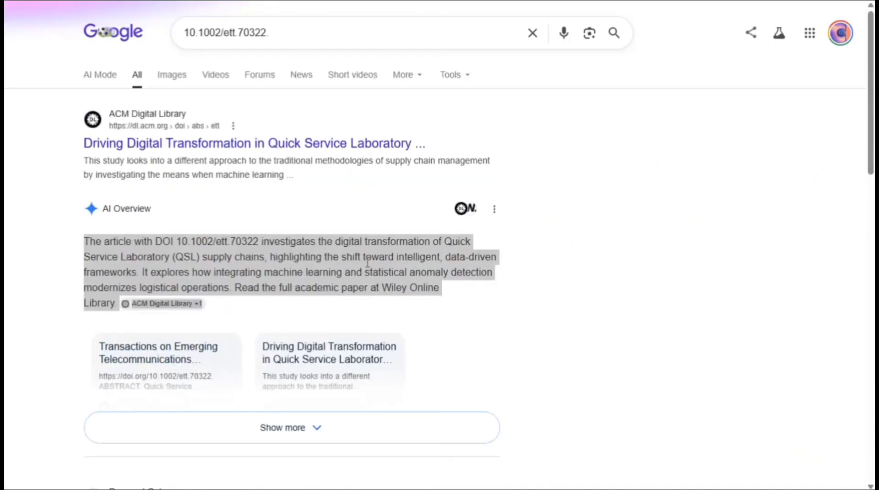
{"action": "left_click_drag", "start_coordinate": [453, 293], "coordinate": [304, 274]}
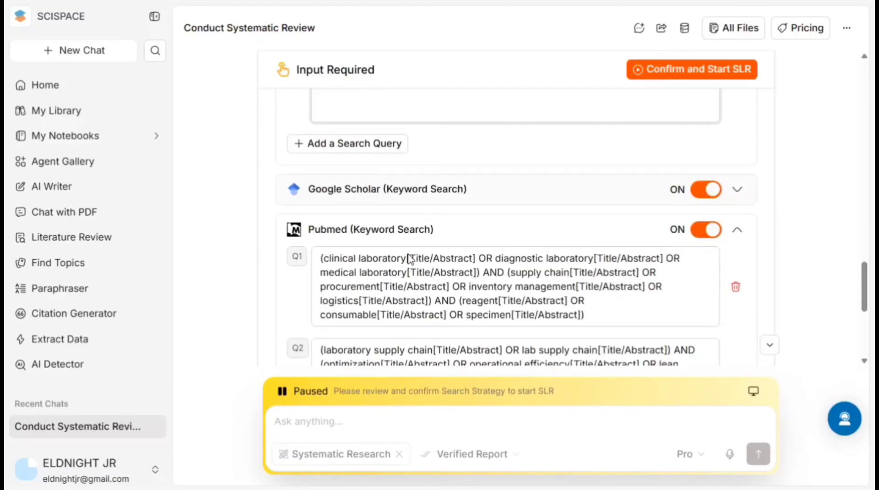
{"action": "scroll", "coordinate": [366, 277], "scroll_direction": "down", "scroll_amount": 5}
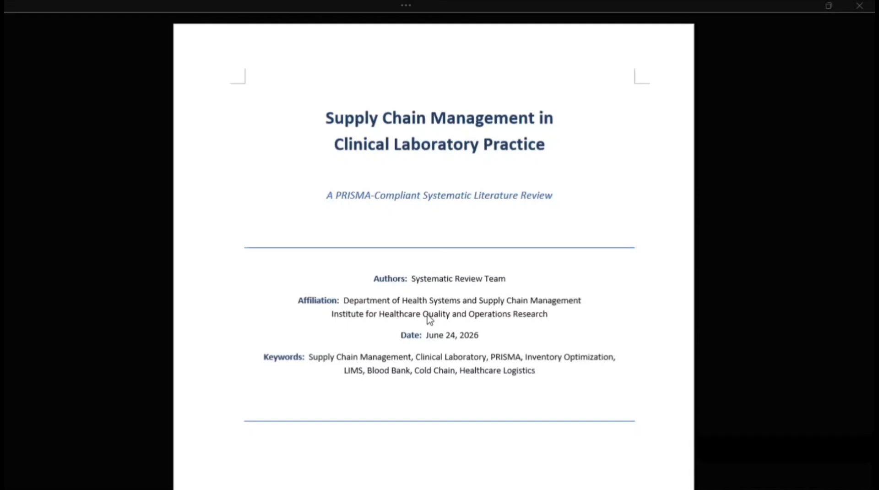
{"action": "scroll", "coordinate": [483, 318], "scroll_direction": "down", "scroll_amount": 15}
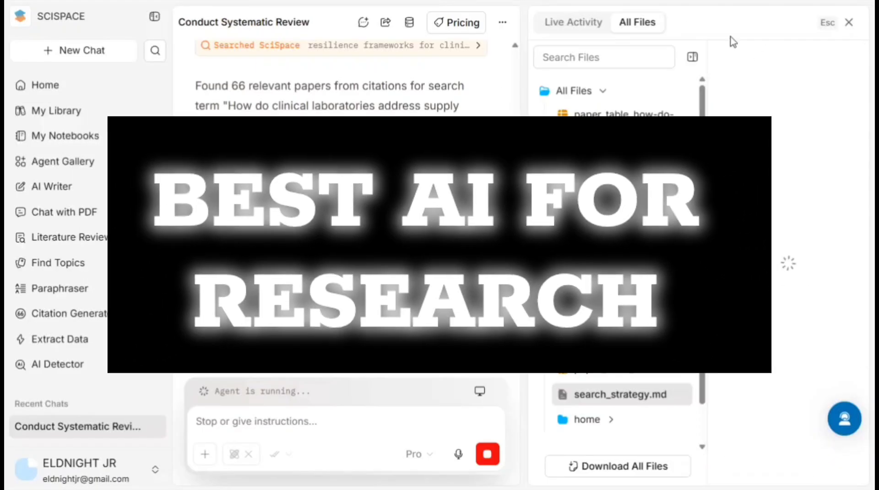
{"action": "left_click", "coordinate": [508, 25]}
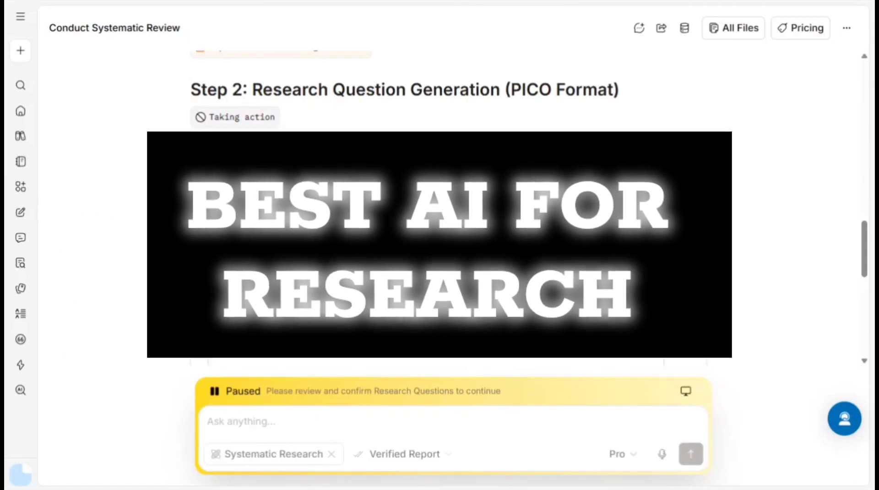